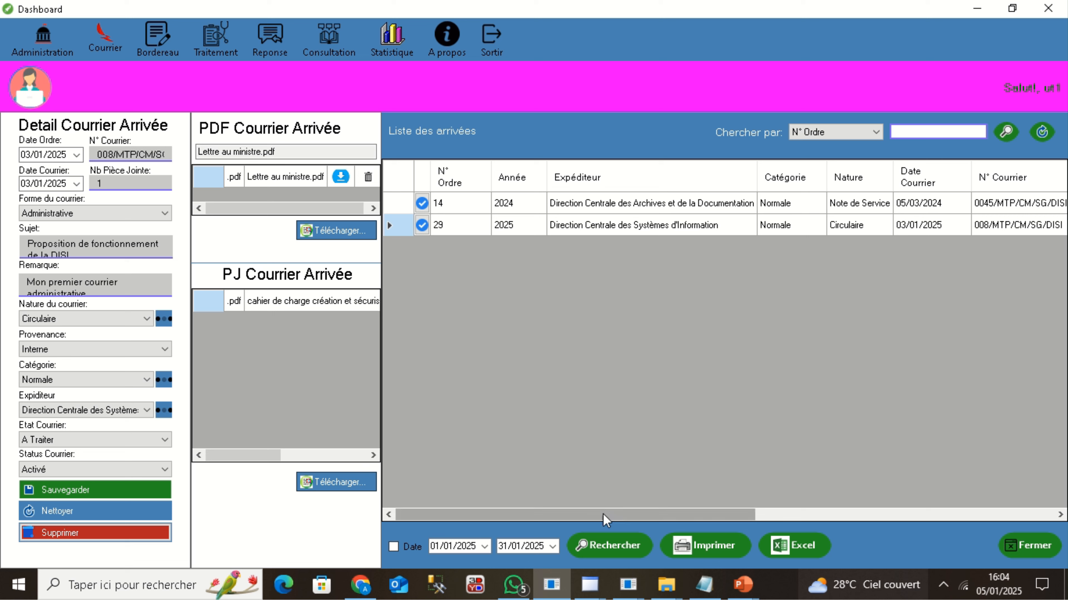
Switch to the us1 user's Dashboard window and open its Courrier Arrivée list.
{"action": "left_click", "coordinate": [628, 585]}
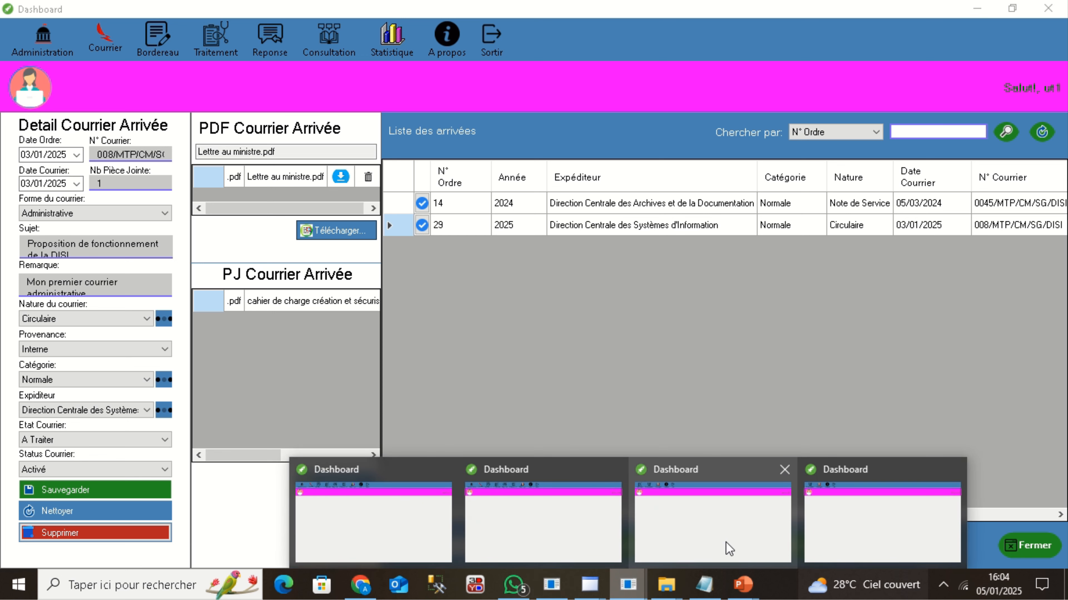
{"action": "left_click", "coordinate": [372, 521]}
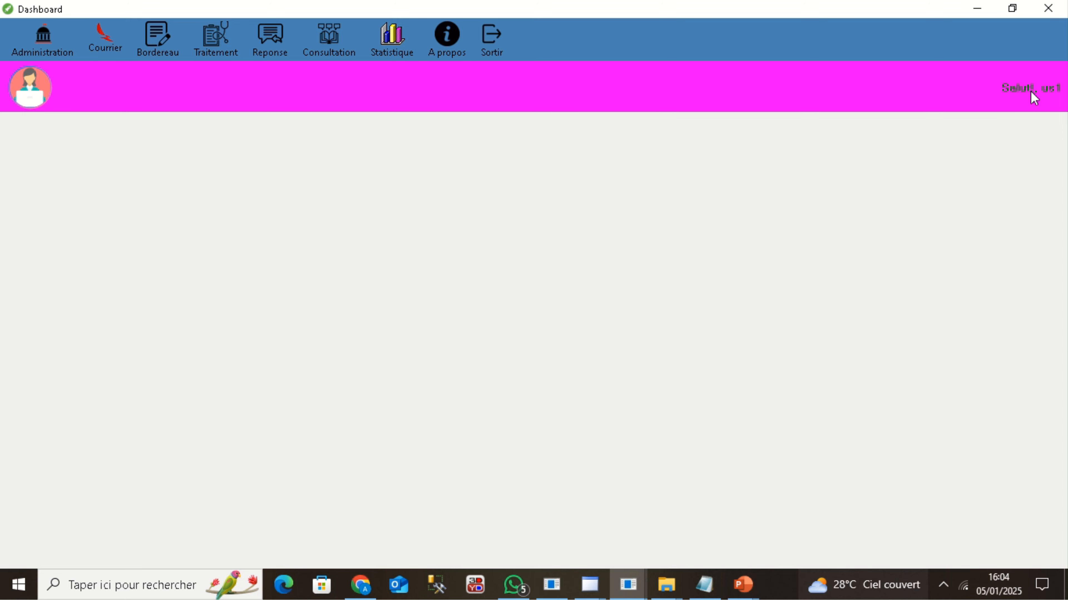
{"action": "left_click", "coordinate": [103, 35]}
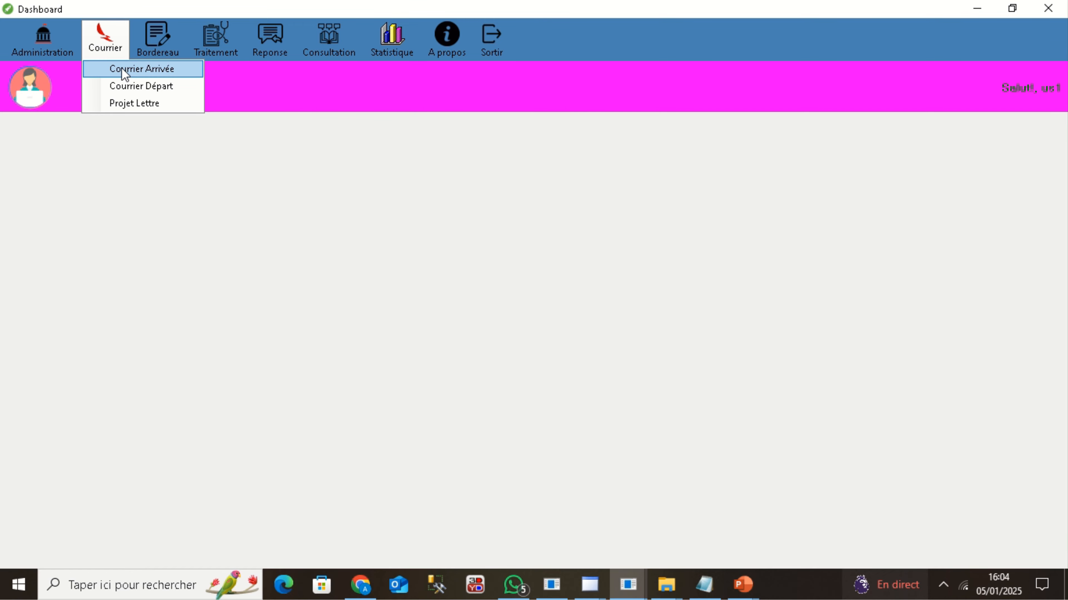
{"action": "left_click", "coordinate": [124, 74]}
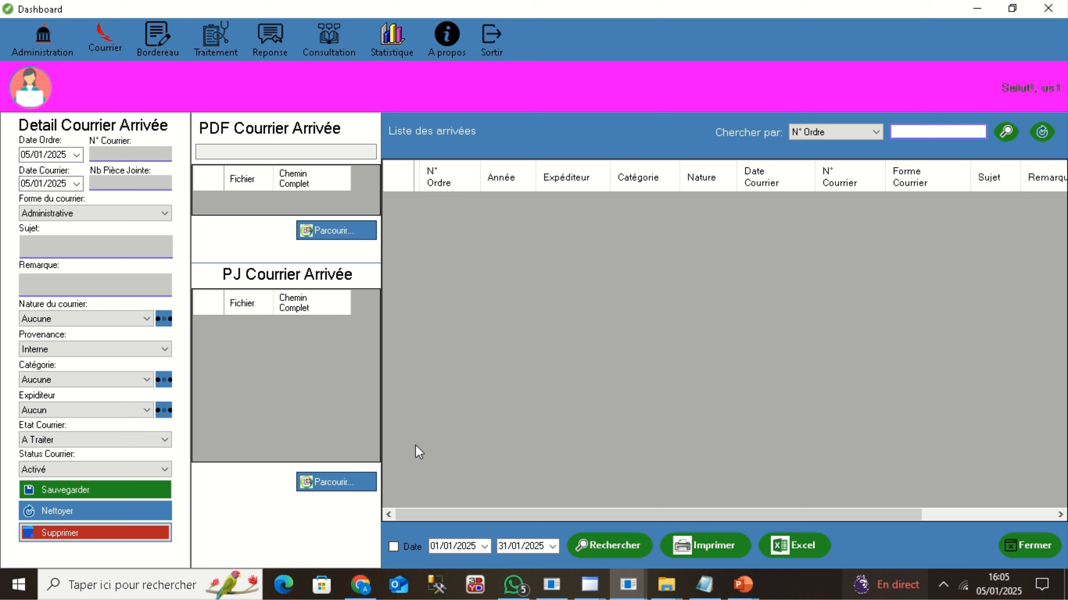
Return to the ut1 user's Dashboard window and open the transfer form for incoming mail 008/MTP/CM/SG/DISI.
{"action": "left_click", "coordinate": [543, 581]}
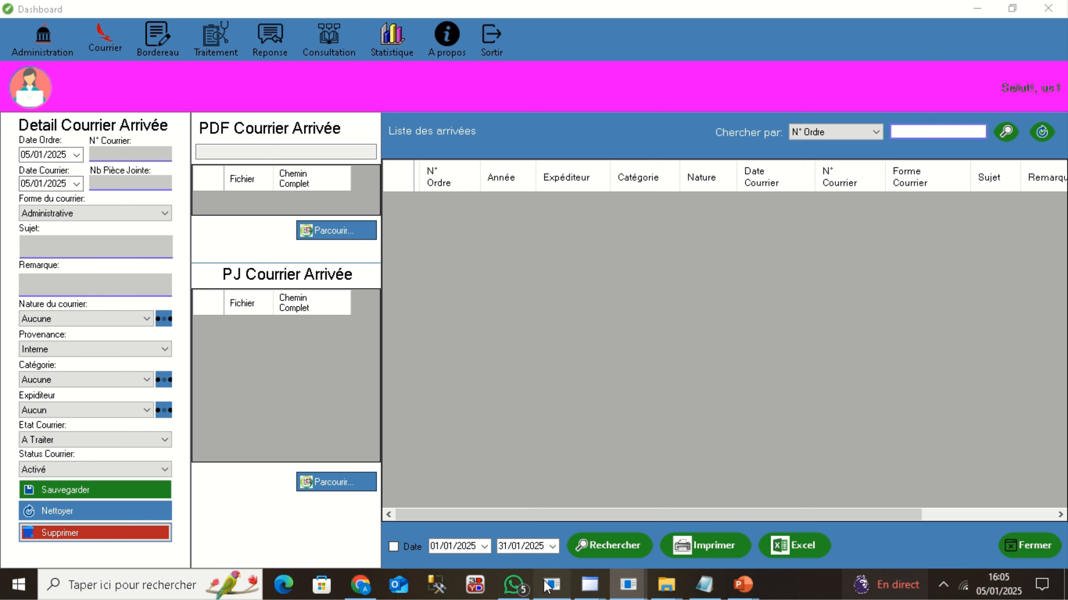
{"action": "left_click", "coordinate": [547, 585]}
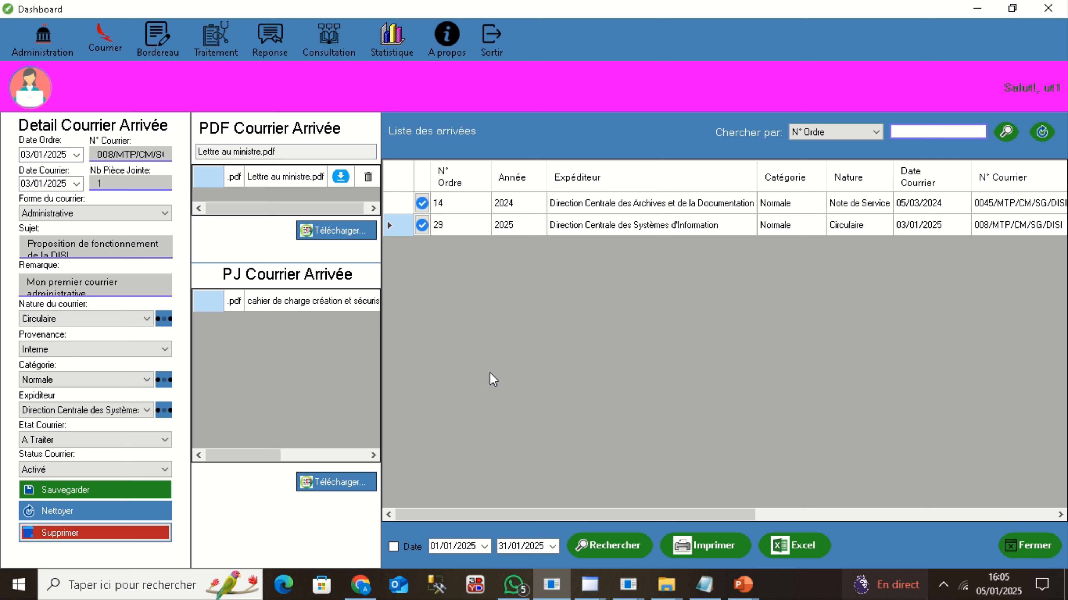
{"action": "left_click", "coordinate": [421, 224]}
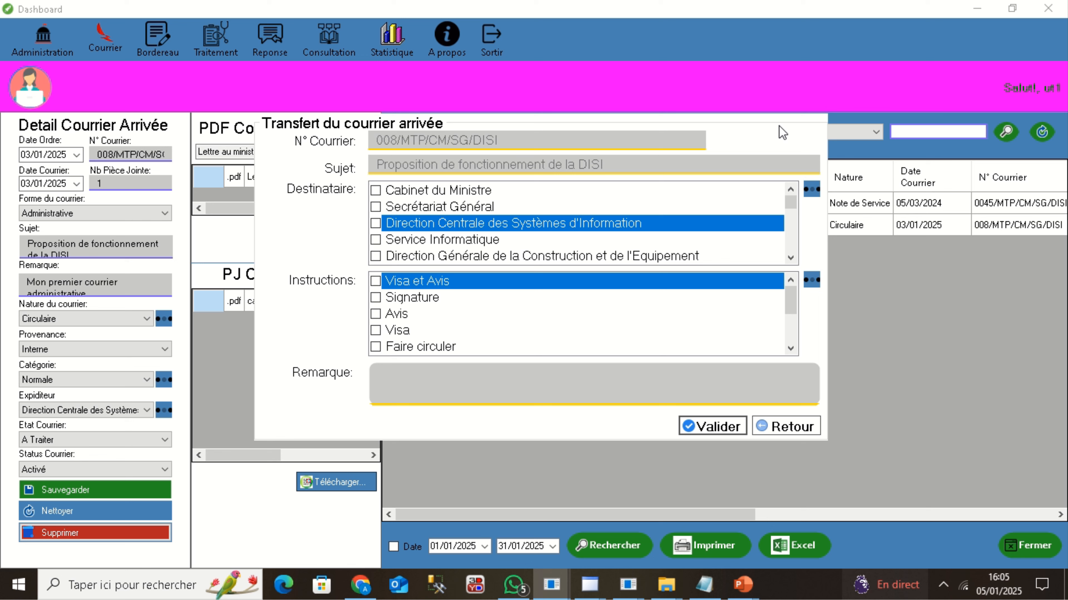
Choose Direction du Matériel as the recipient of the mail transfer.
{"action": "left_click", "coordinate": [790, 257]}
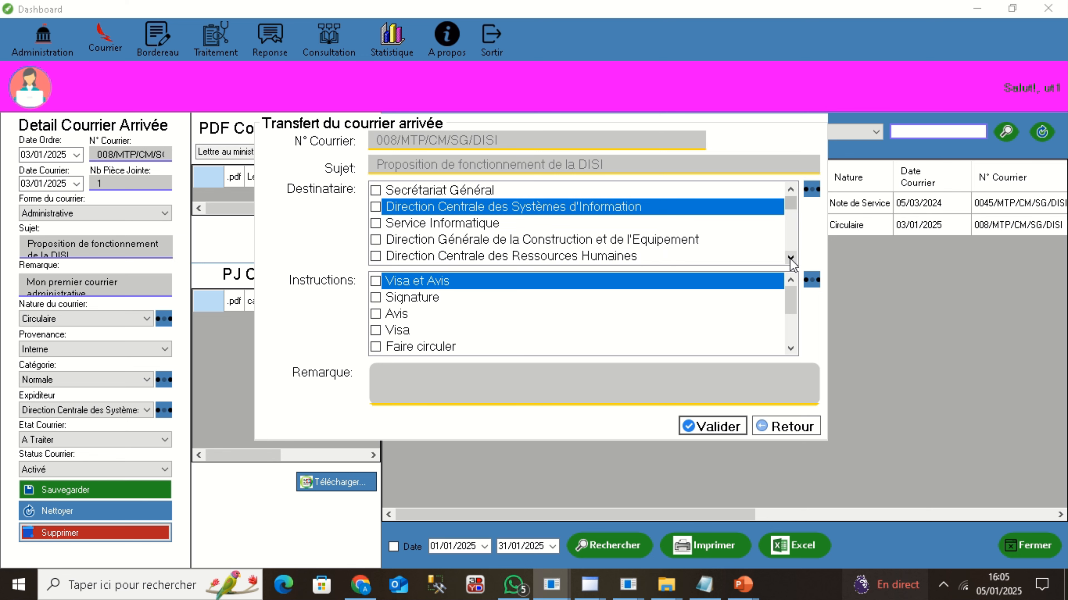
{"action": "left_click", "coordinate": [790, 258]}
{"action": "left_click", "coordinate": [790, 257]}
{"action": "left_click", "coordinate": [789, 258]}
{"action": "left_click", "coordinate": [790, 258]}
{"action": "left_click", "coordinate": [790, 258]}
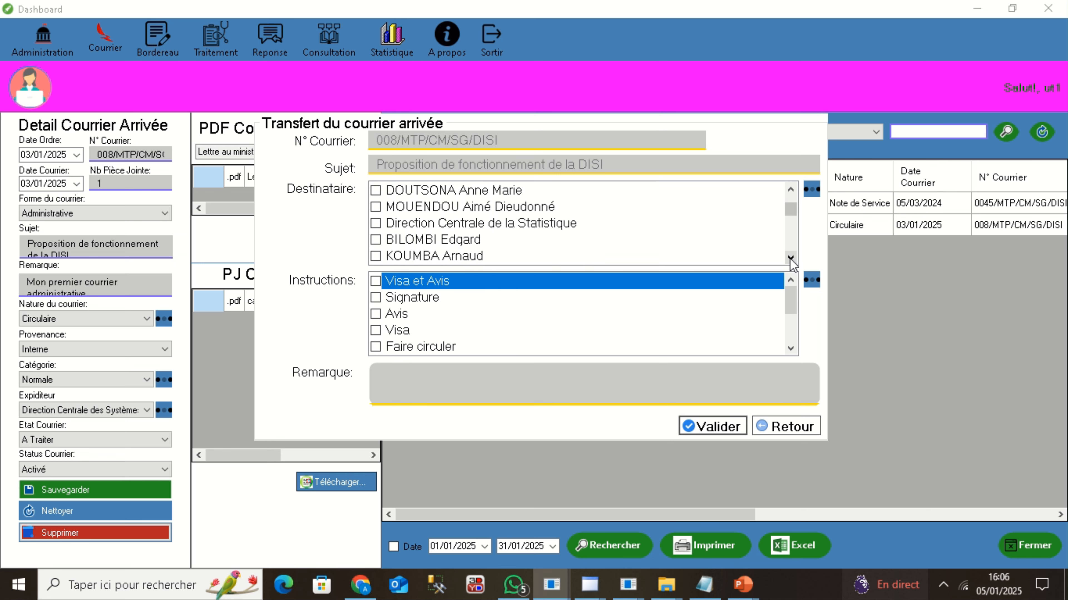
{"action": "left_click", "coordinate": [790, 258]}
{"action": "left_click", "coordinate": [790, 257]}
{"action": "left_click", "coordinate": [790, 258]}
{"action": "left_click", "coordinate": [790, 258]}
{"action": "left_click", "coordinate": [790, 258]}
{"action": "left_click", "coordinate": [789, 258]}
{"action": "left_click", "coordinate": [789, 257]}
{"action": "left_click", "coordinate": [790, 258]}
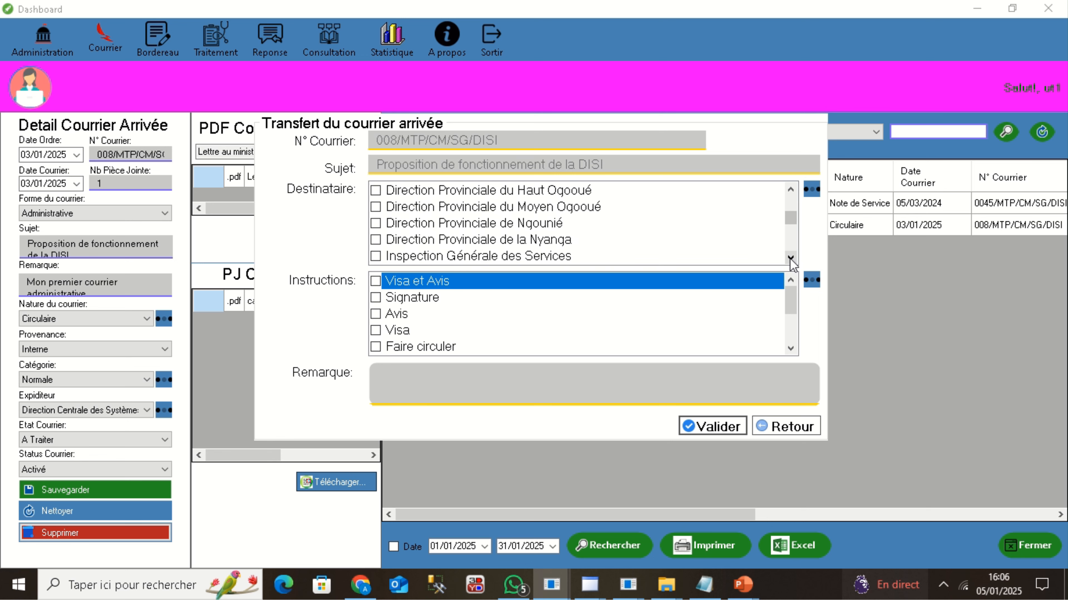
{"action": "left_click", "coordinate": [790, 257]}
{"action": "left_click", "coordinate": [790, 258]}
{"action": "left_click", "coordinate": [790, 258]}
{"action": "left_click", "coordinate": [790, 257]}
{"action": "left_click", "coordinate": [789, 258]}
{"action": "left_click", "coordinate": [790, 258]}
{"action": "left_click", "coordinate": [790, 258]}
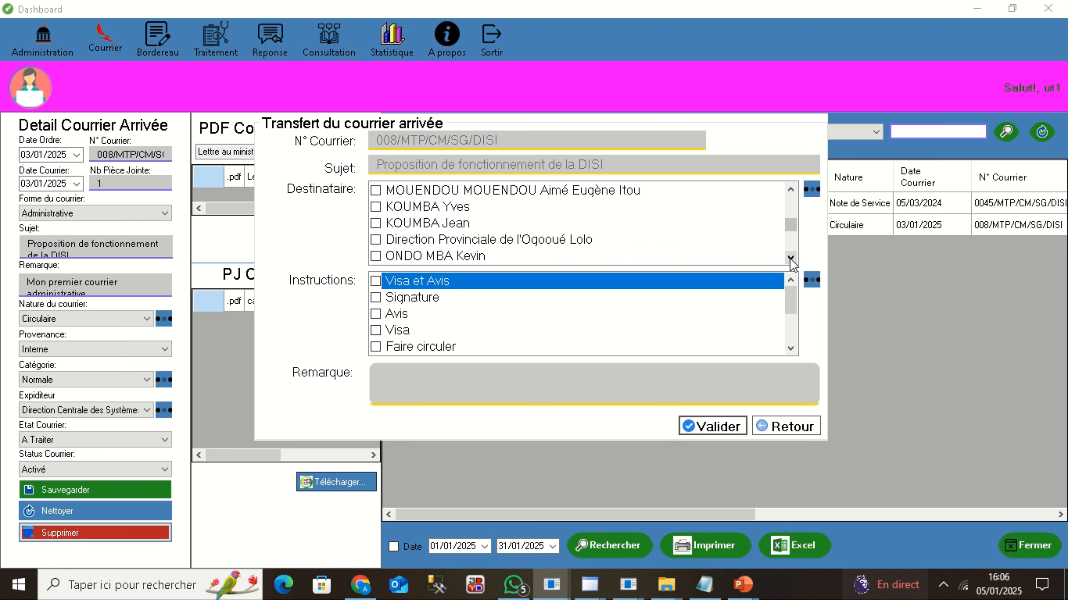
{"action": "left_click", "coordinate": [790, 257]}
{"action": "left_click", "coordinate": [790, 257]}
{"action": "left_click", "coordinate": [790, 257]}
{"action": "left_click", "coordinate": [790, 258]}
{"action": "left_click", "coordinate": [790, 257]}
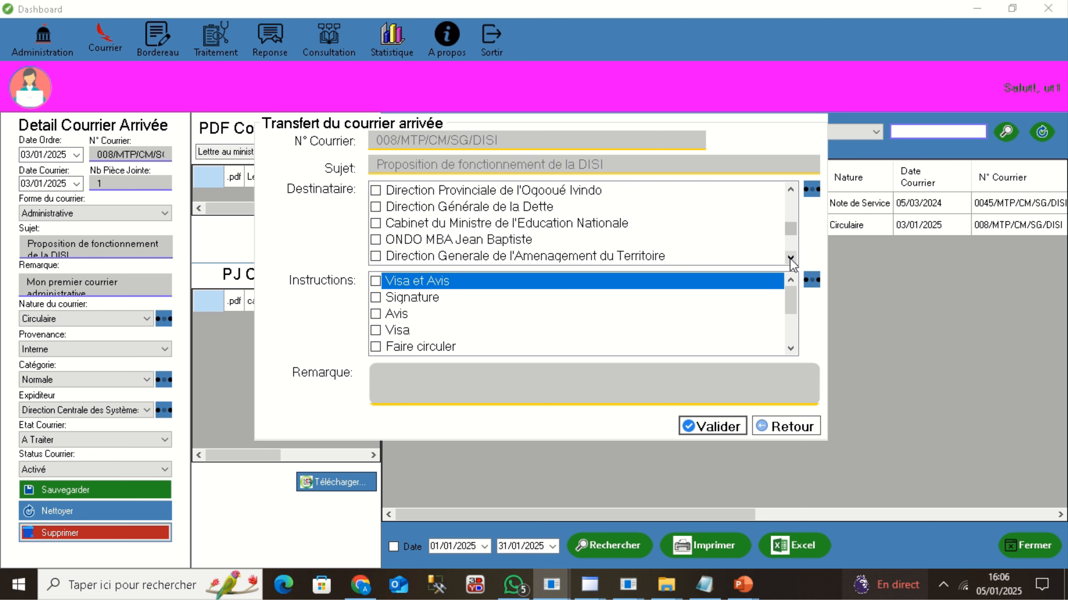
{"action": "left_click", "coordinate": [790, 258]}
{"action": "left_click", "coordinate": [790, 258]}
{"action": "left_click", "coordinate": [789, 257]}
{"action": "left_click", "coordinate": [790, 257]}
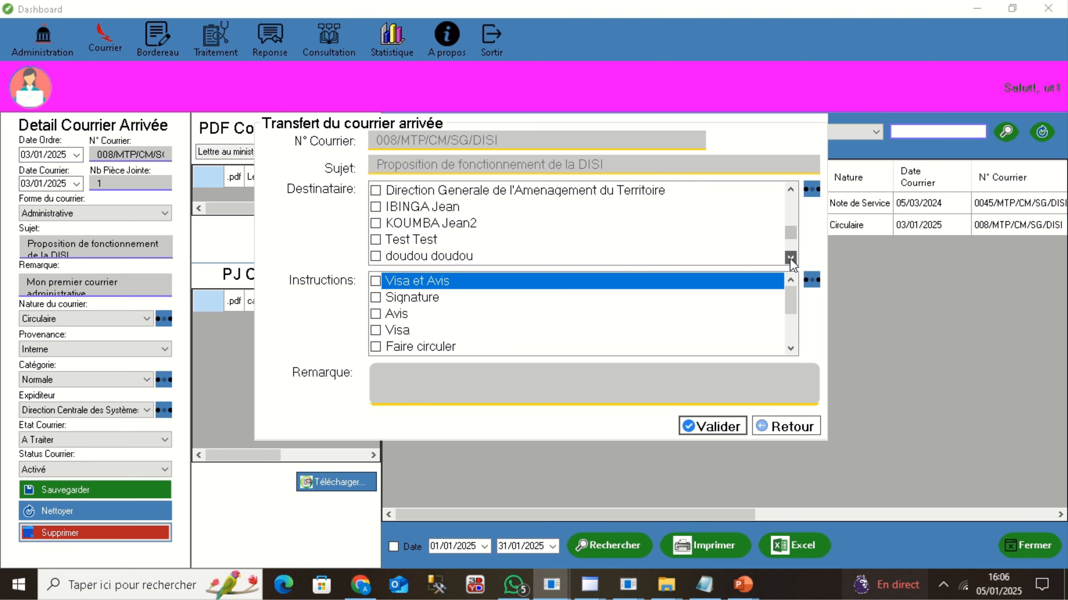
{"action": "left_click", "coordinate": [790, 258]}
{"action": "left_click", "coordinate": [790, 258]}
{"action": "left_click", "coordinate": [790, 258]}
{"action": "left_click", "coordinate": [790, 257]}
{"action": "left_click", "coordinate": [789, 258]}
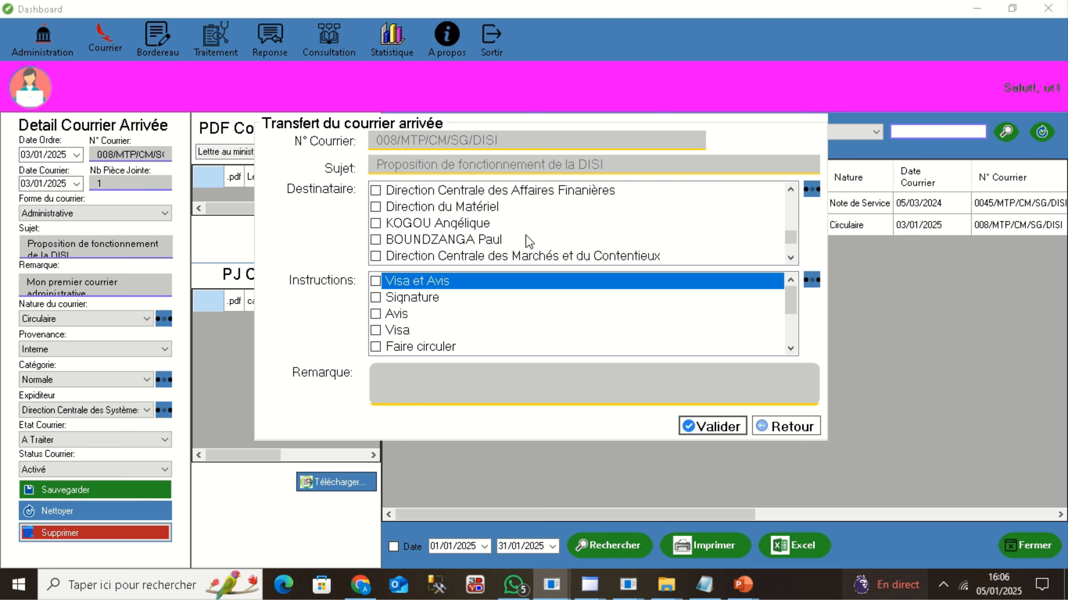
{"action": "left_click", "coordinate": [378, 211]}
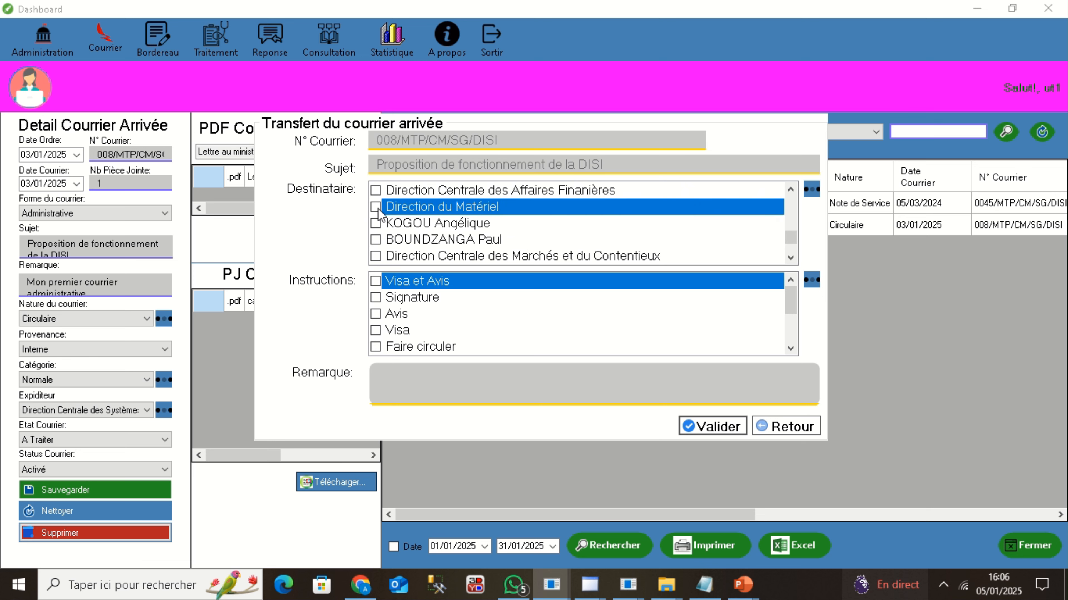
{"action": "left_click", "coordinate": [377, 209]}
Set the transfer instruction to Avis and enter the remark "Pour avis".
{"action": "left_click", "coordinate": [375, 316]}
{"action": "left_click", "coordinate": [375, 316]}
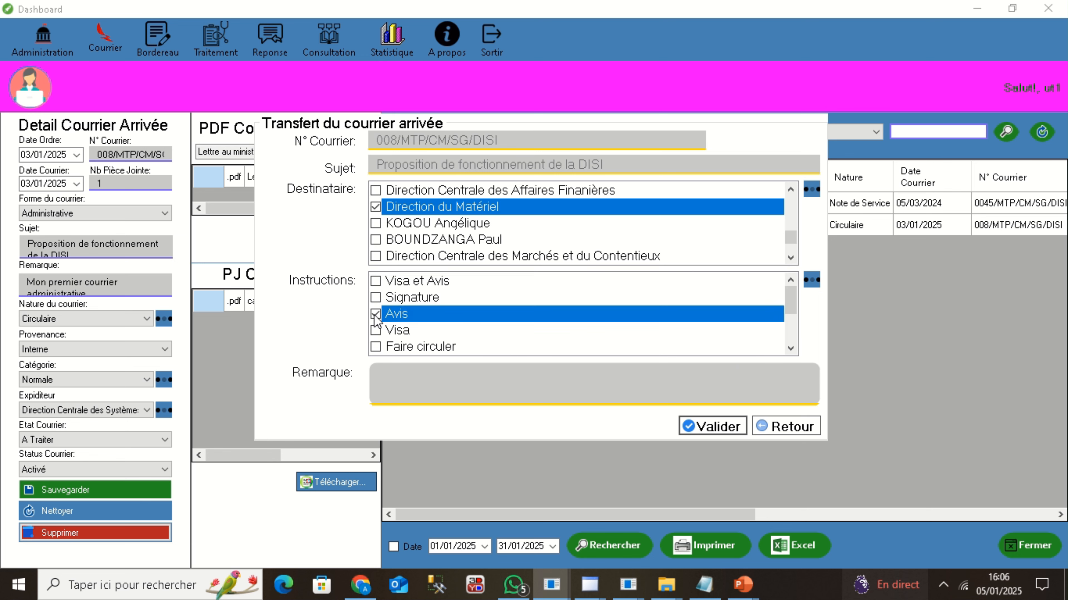
{"action": "left_click", "coordinate": [401, 373]}
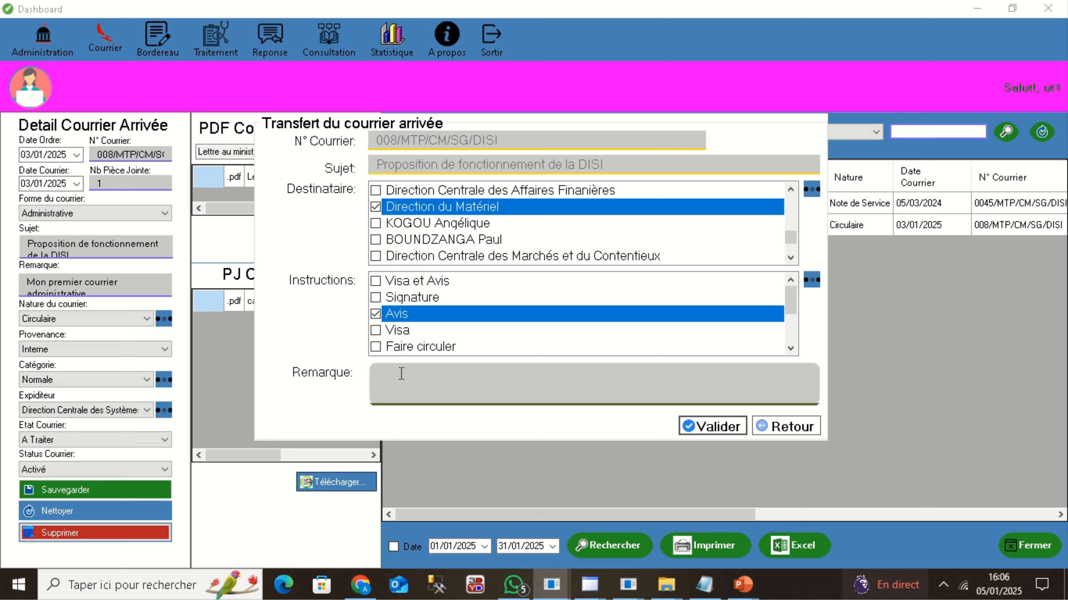
{"action": "type", "text": "Pour avis"}
Validate the transfer of the incoming mail and dismiss the confirmation message.
{"action": "left_click", "coordinate": [723, 427]}
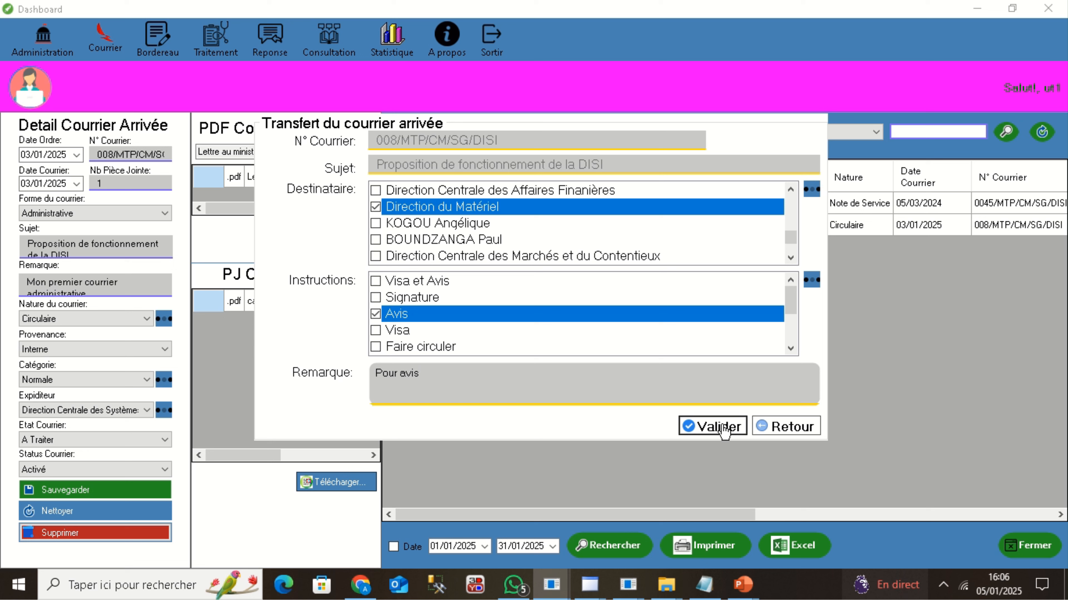
{"action": "left_click", "coordinate": [723, 427]}
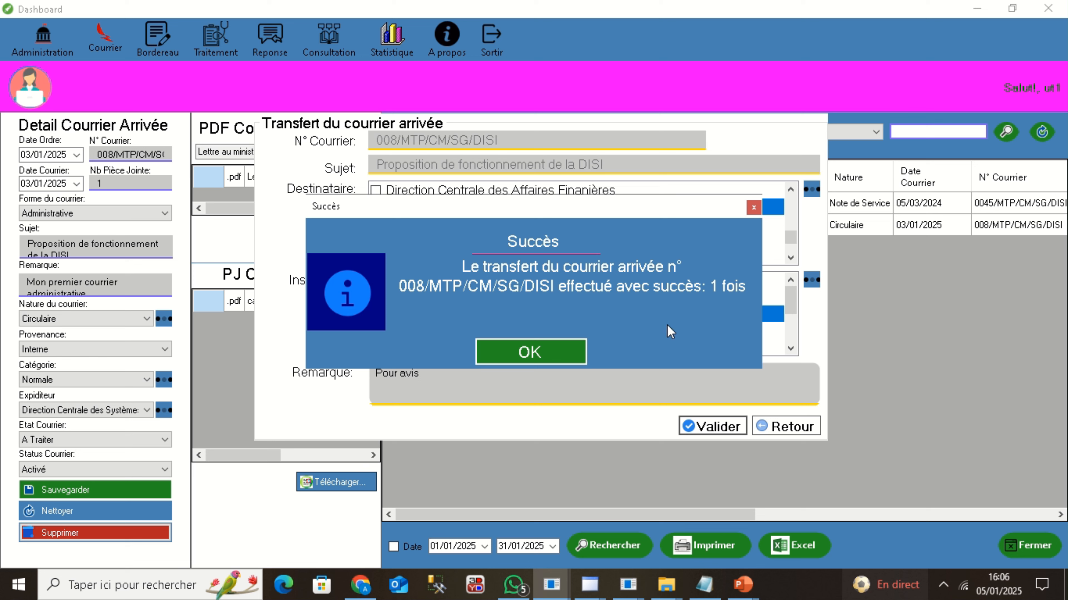
{"action": "left_click", "coordinate": [537, 354]}
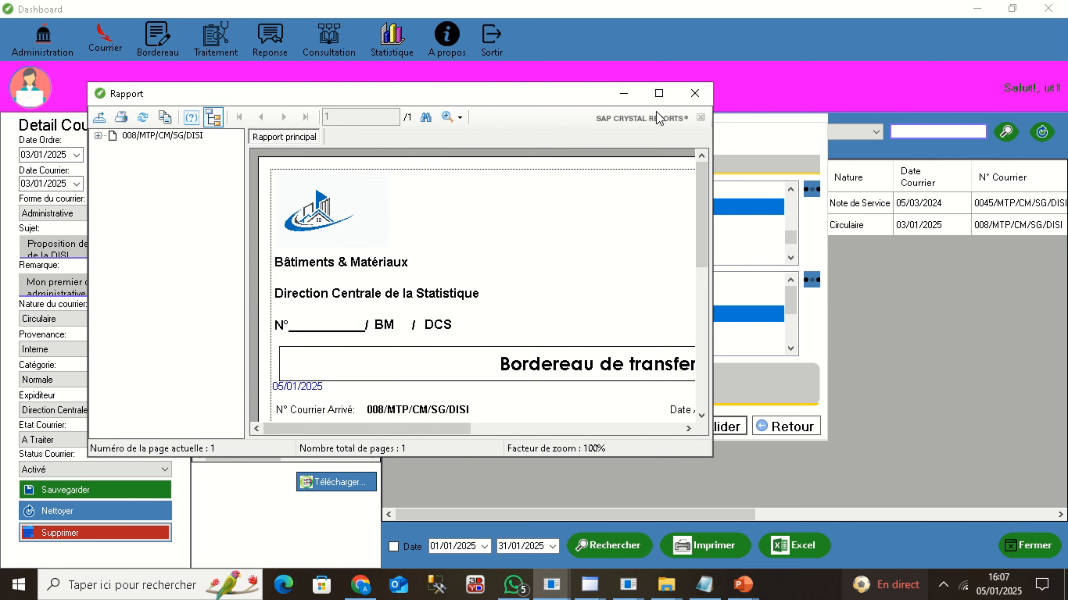
Maximize the transfer slip report and review its header, recipient, operator, instruction and remark.
{"action": "left_click", "coordinate": [659, 94]}
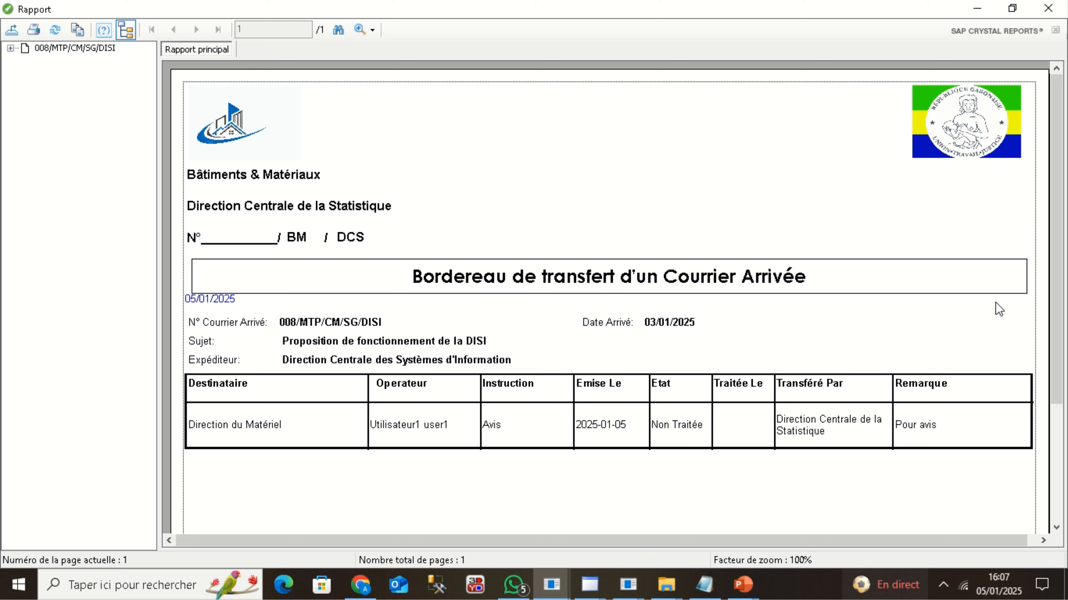
{"action": "left_click_drag", "start_coordinate": [1063, 292], "coordinate": [1065, 353]}
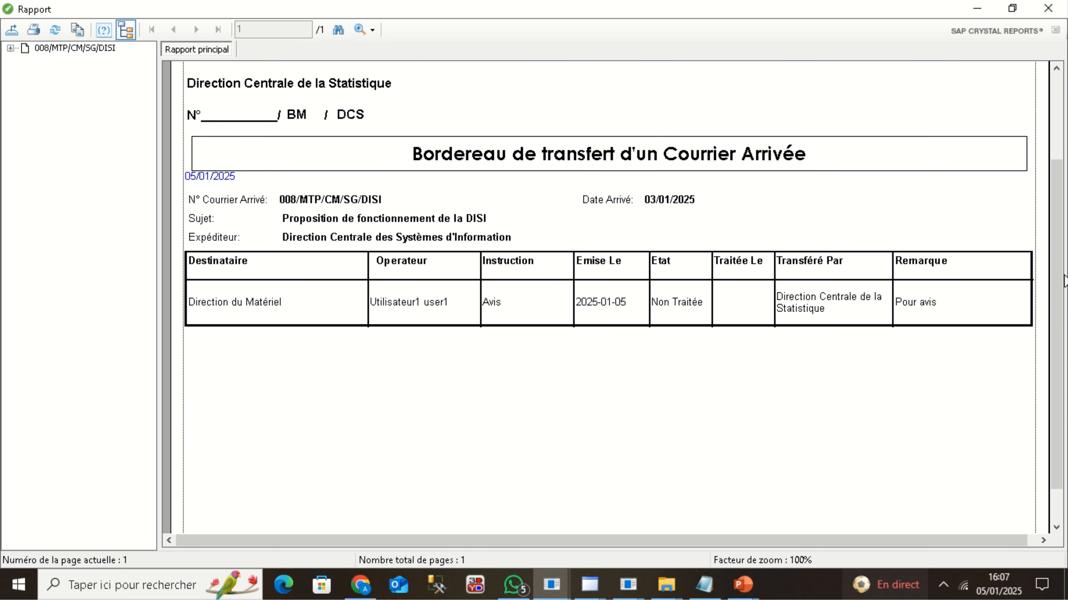
{"action": "left_click_drag", "start_coordinate": [1064, 173], "coordinate": [1065, 145]}
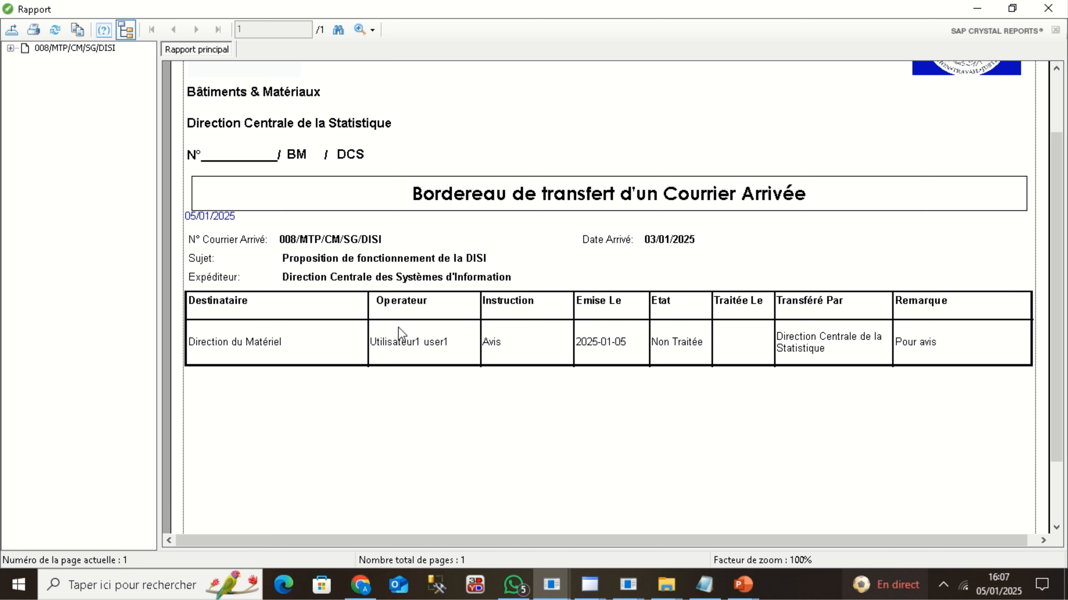
{"action": "left_click", "coordinate": [252, 358]}
{"action": "left_click", "coordinate": [420, 354]}
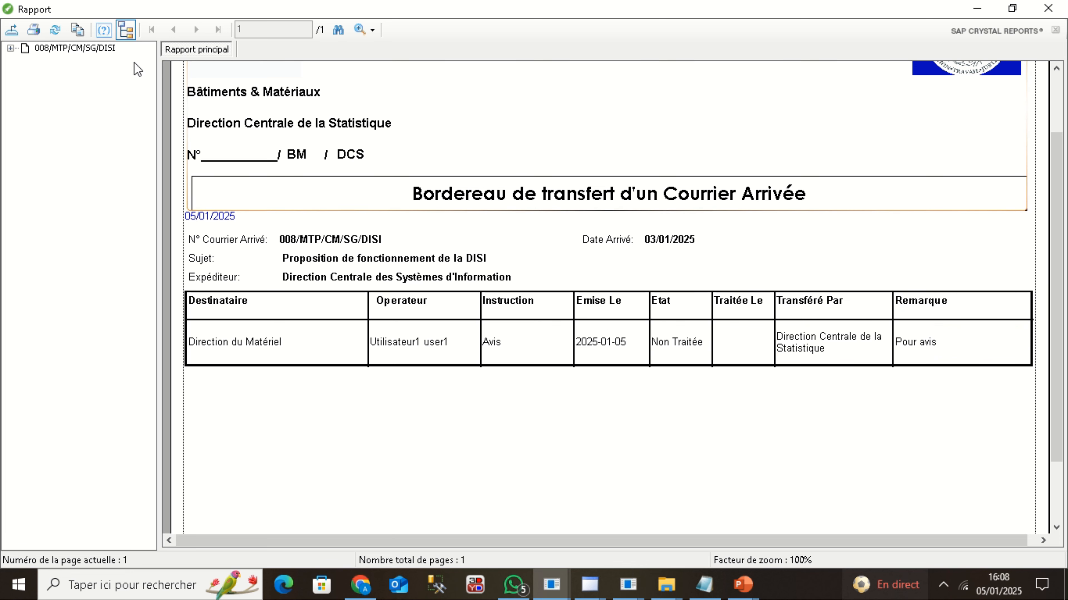
Check the file formats offered for exporting the transfer slip without exporting it, and close the report.
{"action": "left_click", "coordinate": [12, 31]}
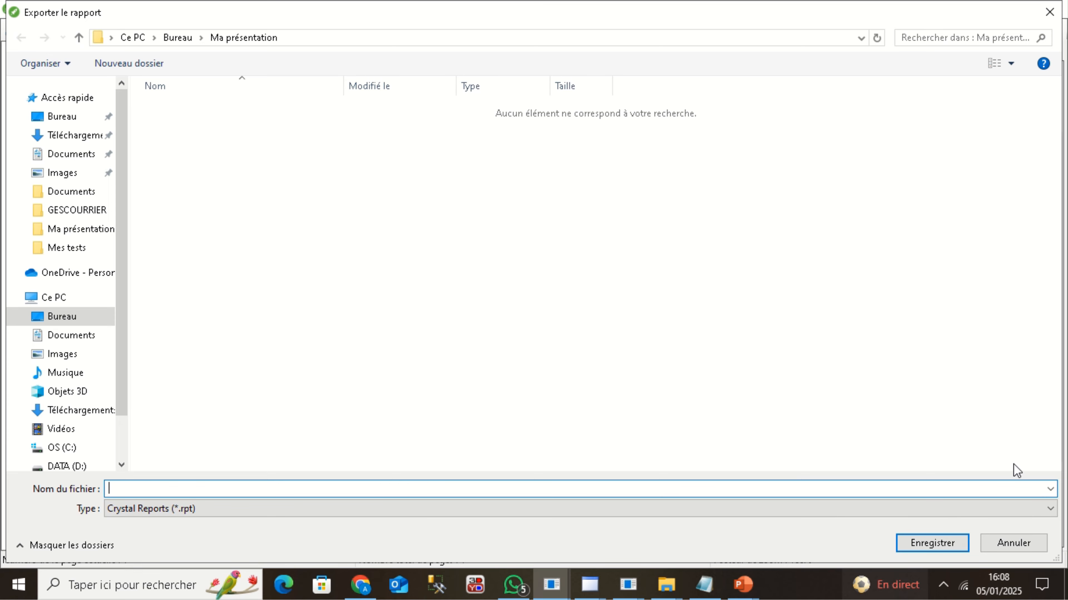
{"action": "left_click", "coordinate": [1053, 509]}
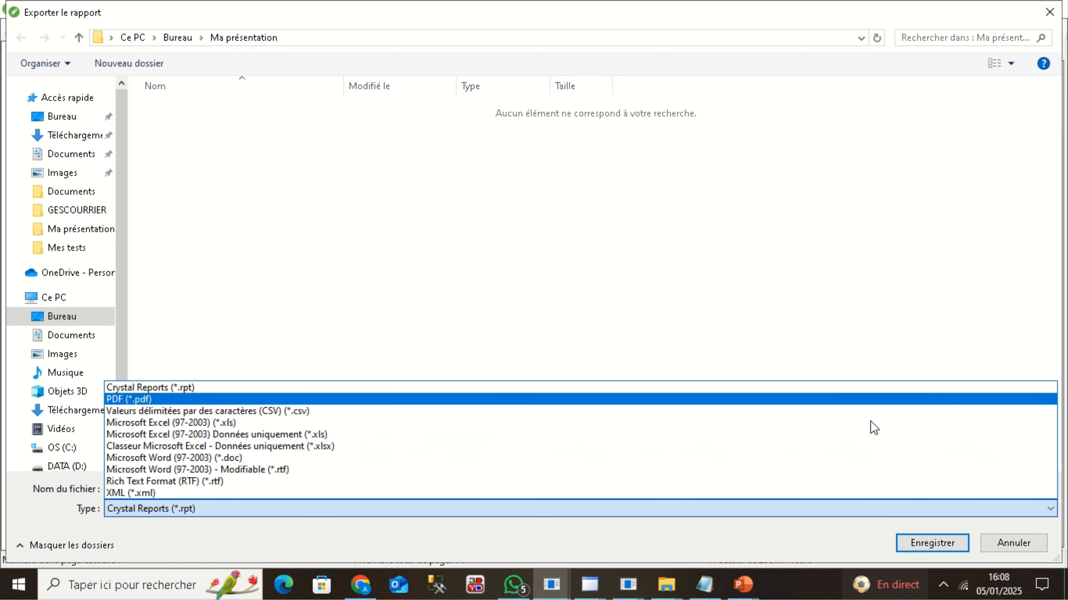
{"action": "left_click", "coordinate": [1024, 546]}
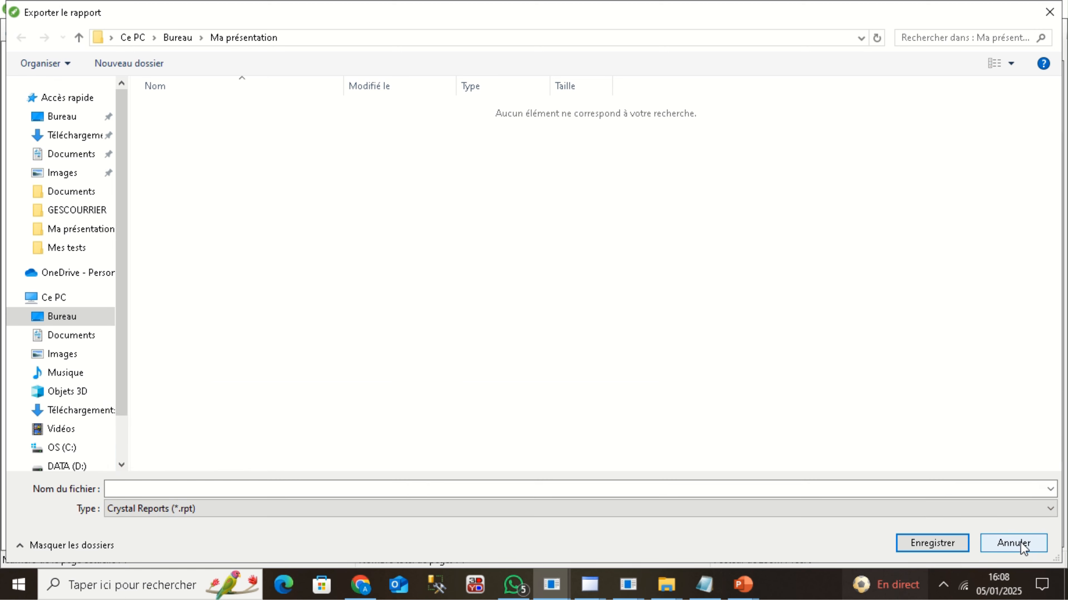
{"action": "left_click", "coordinate": [1014, 543]}
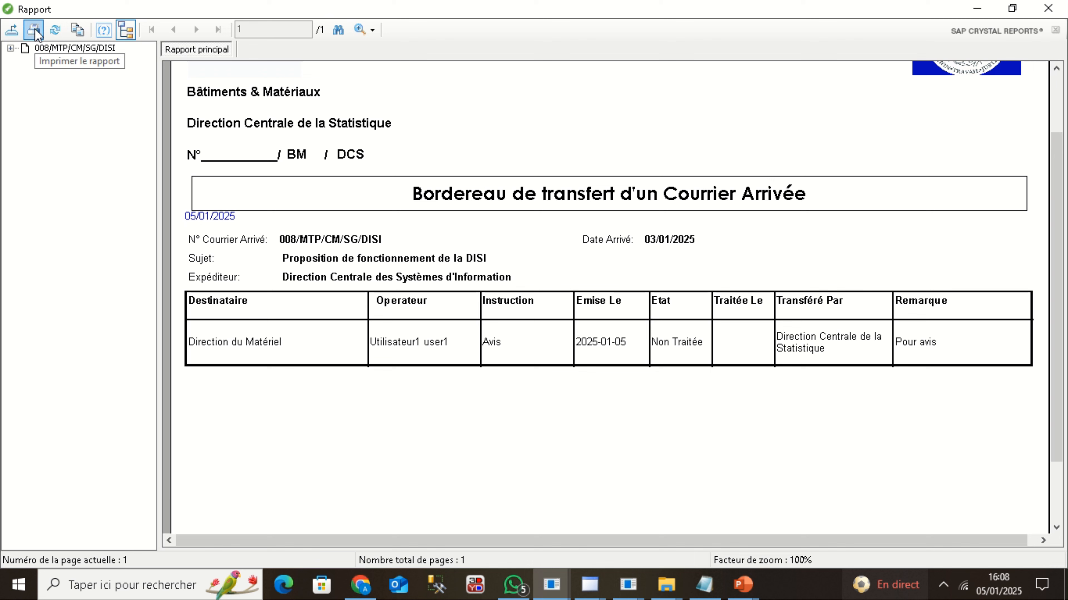
{"action": "left_click", "coordinate": [1056, 68]}
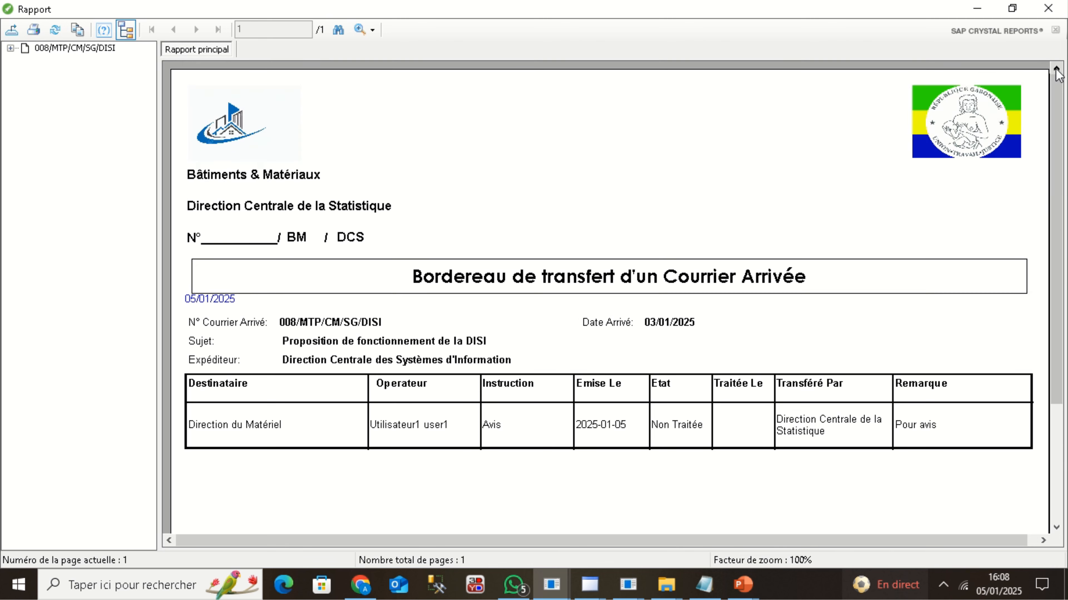
{"action": "left_click", "coordinate": [1047, 8]}
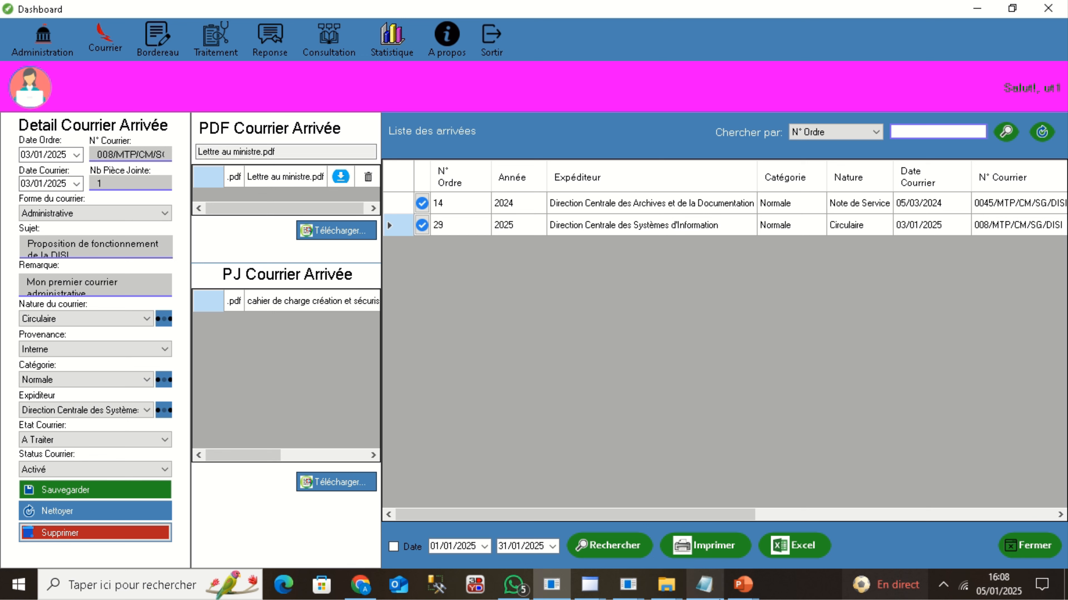
Switch to the us1 user's Dashboard, reload its Courrier Arrivée list and examine the transferred mail's columns.
{"action": "mouse_move", "coordinate": [625, 592]}
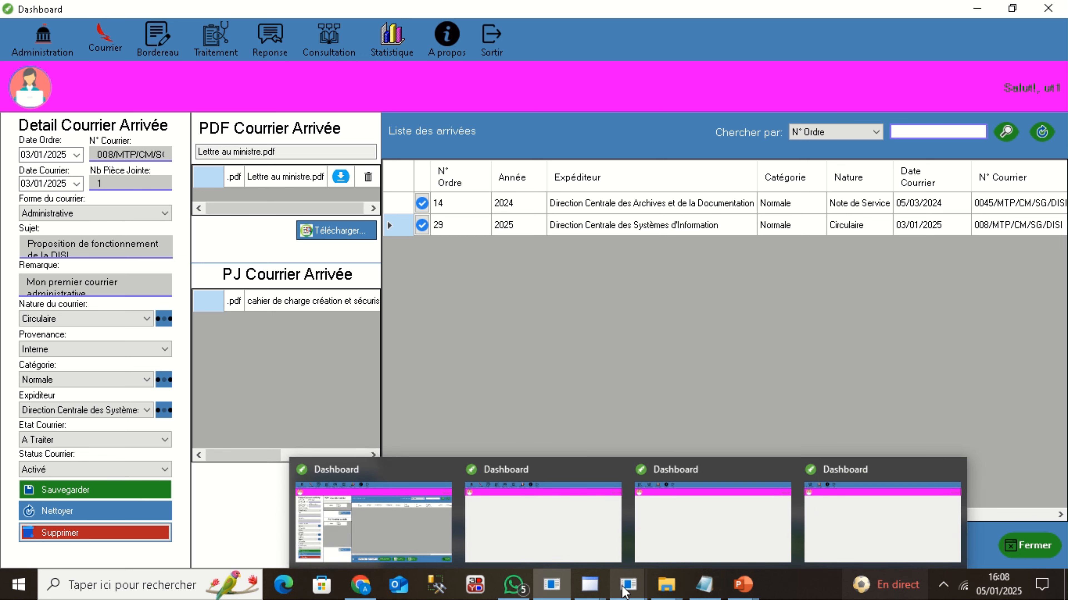
{"action": "left_click", "coordinate": [416, 540]}
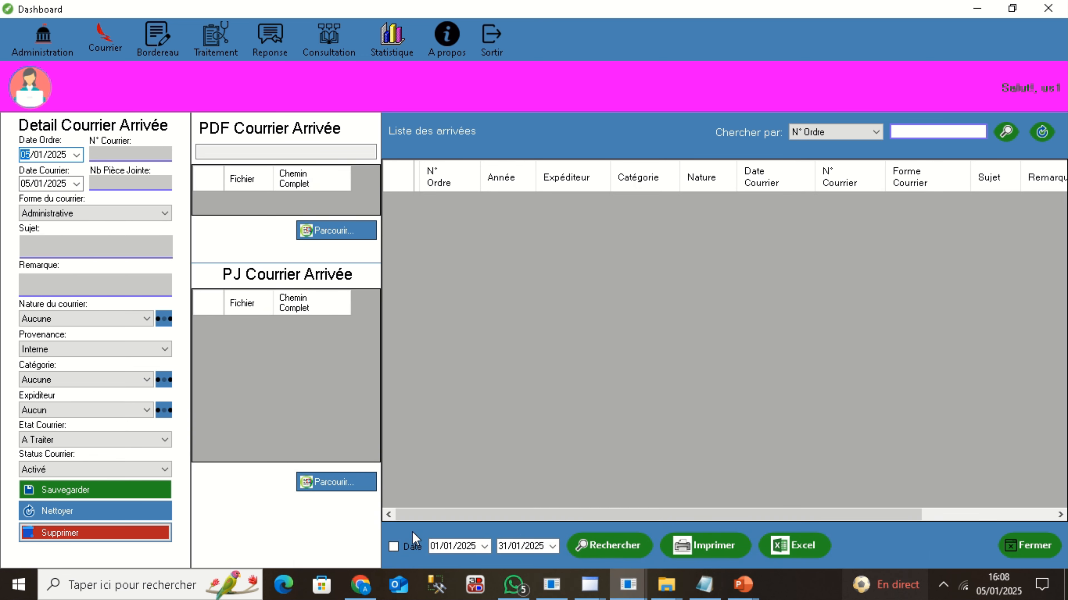
{"action": "left_click", "coordinate": [103, 40]}
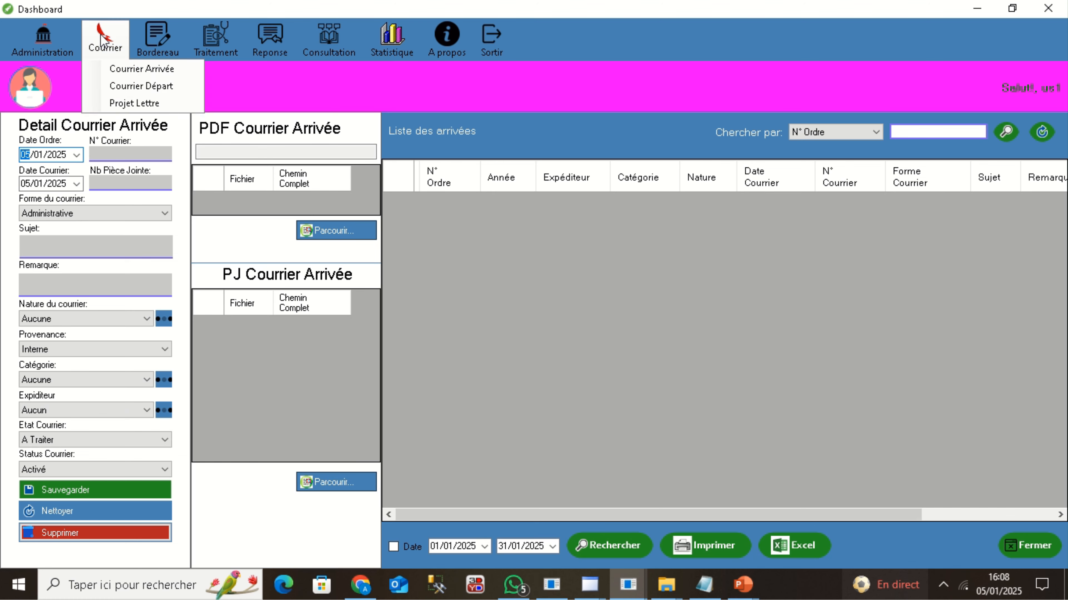
{"action": "left_click", "coordinate": [135, 69]}
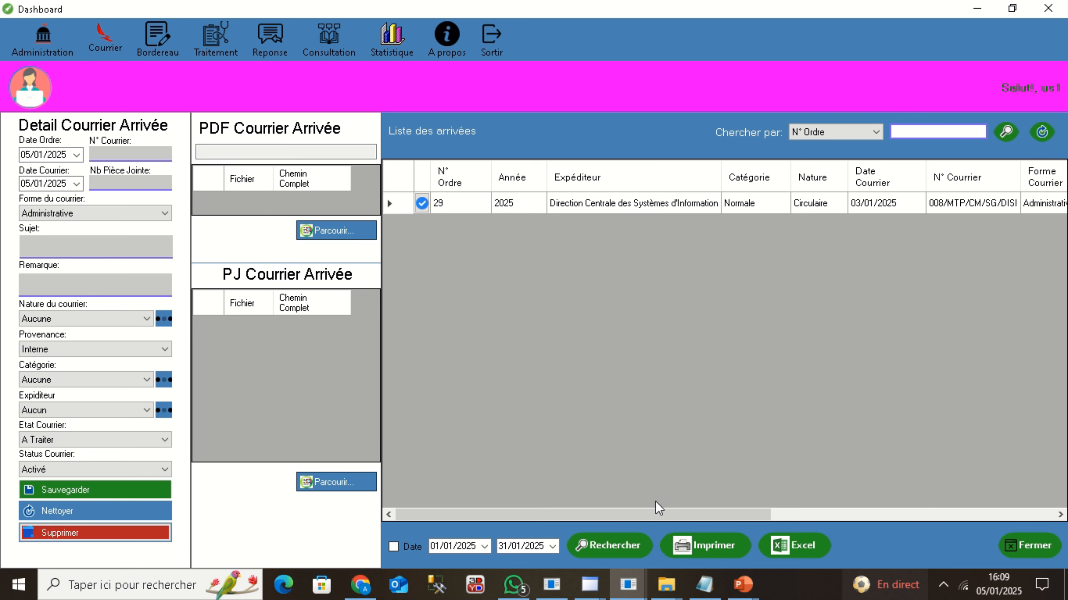
{"action": "left_click_drag", "start_coordinate": [651, 518], "coordinate": [885, 519]}
{"action": "left_click_drag", "start_coordinate": [801, 539], "coordinate": [512, 507]}
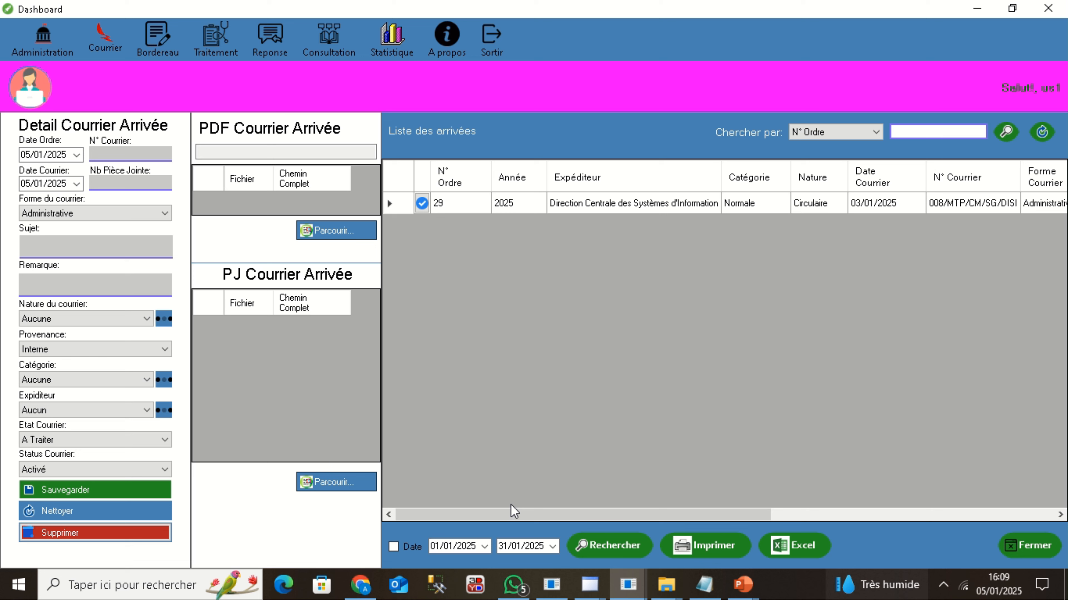
Load the details of incoming mail 29 and check the save option for Lettre au ministre.pdf without saving the file.
{"action": "left_click_drag", "start_coordinate": [713, 516], "coordinate": [602, 490]}
{"action": "left_click", "coordinate": [426, 199]}
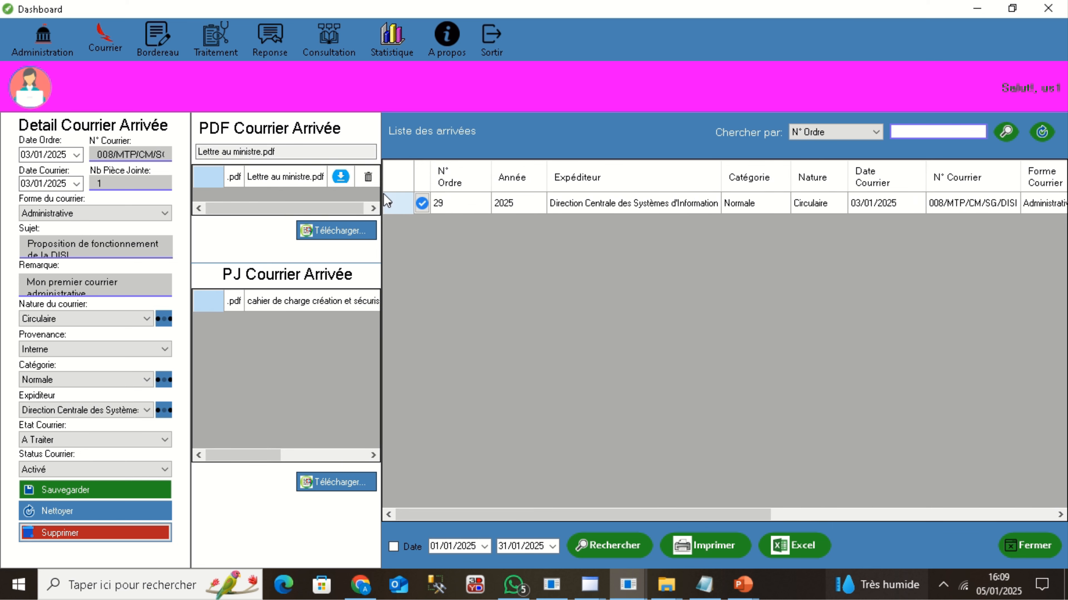
{"action": "left_click", "coordinate": [341, 177]}
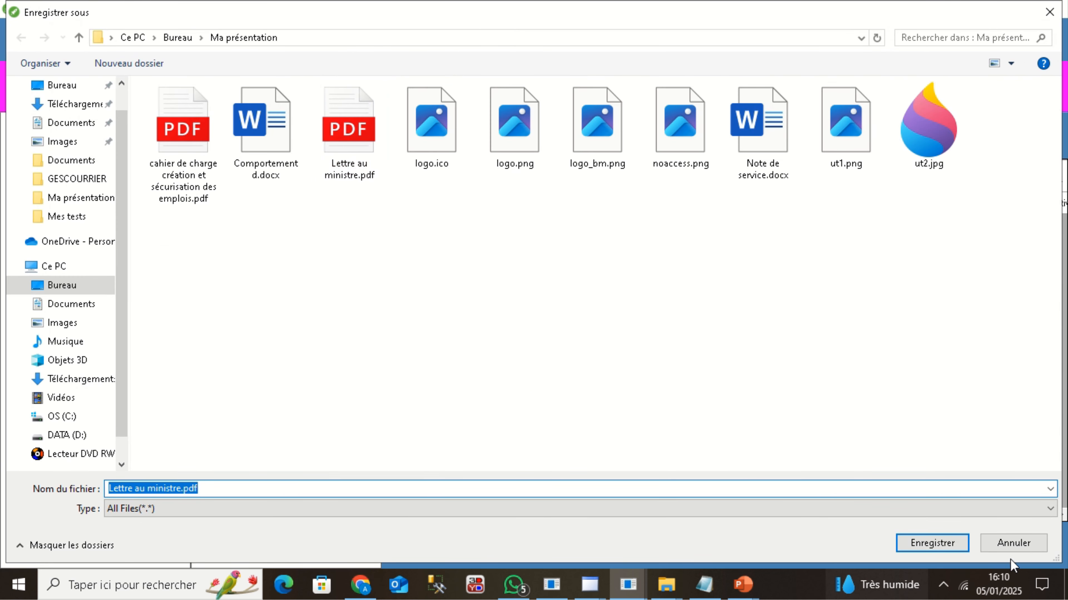
{"action": "left_click", "coordinate": [1013, 544]}
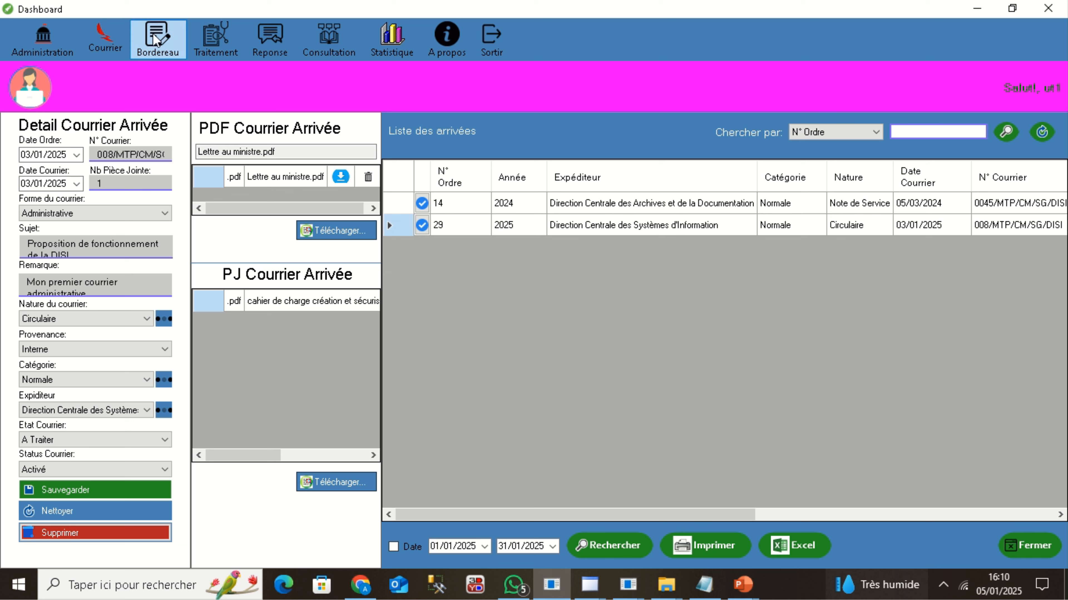
In the ut1 user's Dashboard, open the Bordereau de transfert list and examine the transferred mail's recipient and instruction columns.
{"action": "left_click", "coordinate": [156, 40]}
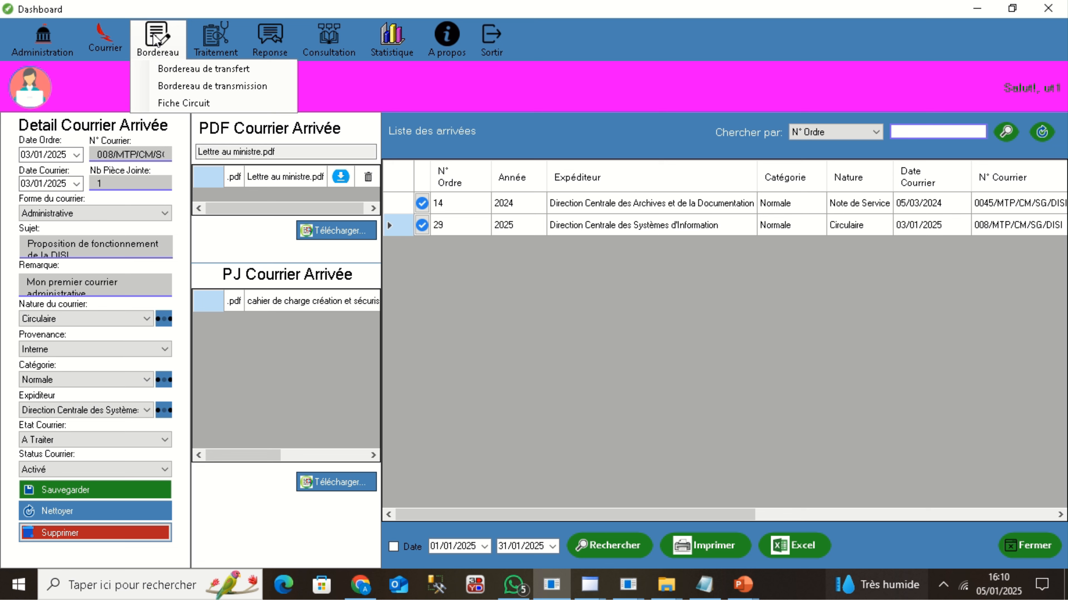
{"action": "left_click", "coordinate": [178, 68]}
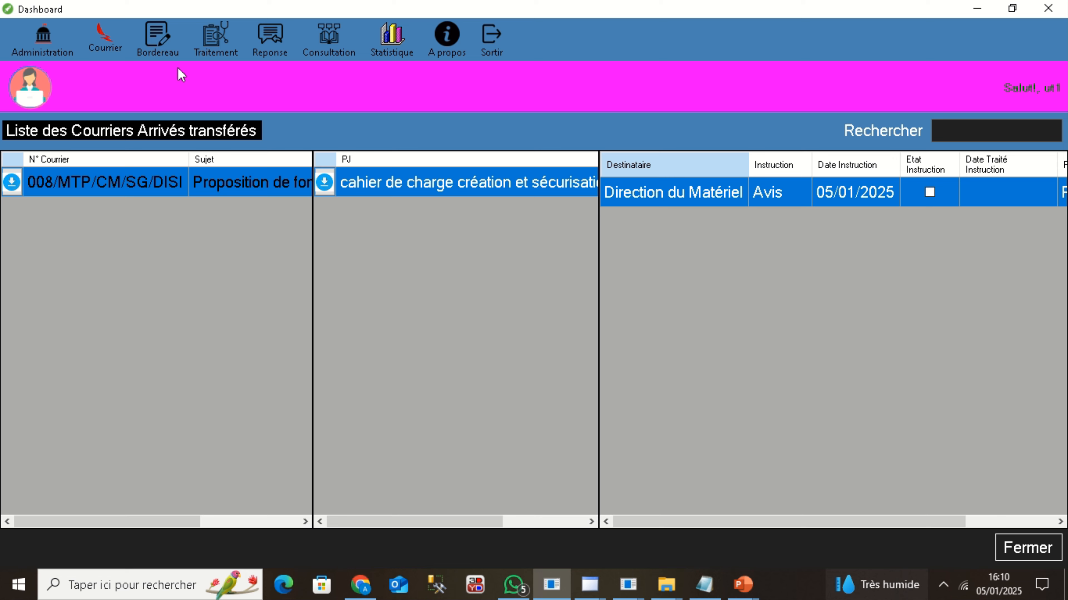
{"action": "left_click_drag", "start_coordinate": [798, 520], "coordinate": [951, 534]}
{"action": "left_click_drag", "start_coordinate": [860, 521], "coordinate": [774, 524]}
{"action": "mouse_move", "coordinate": [146, 521]}
{"action": "left_mouse_down"}
{"action": "mouse_move", "coordinate": [317, 551]}
{"action": "mouse_move", "coordinate": [153, 530]}
{"action": "left_mouse_up"}
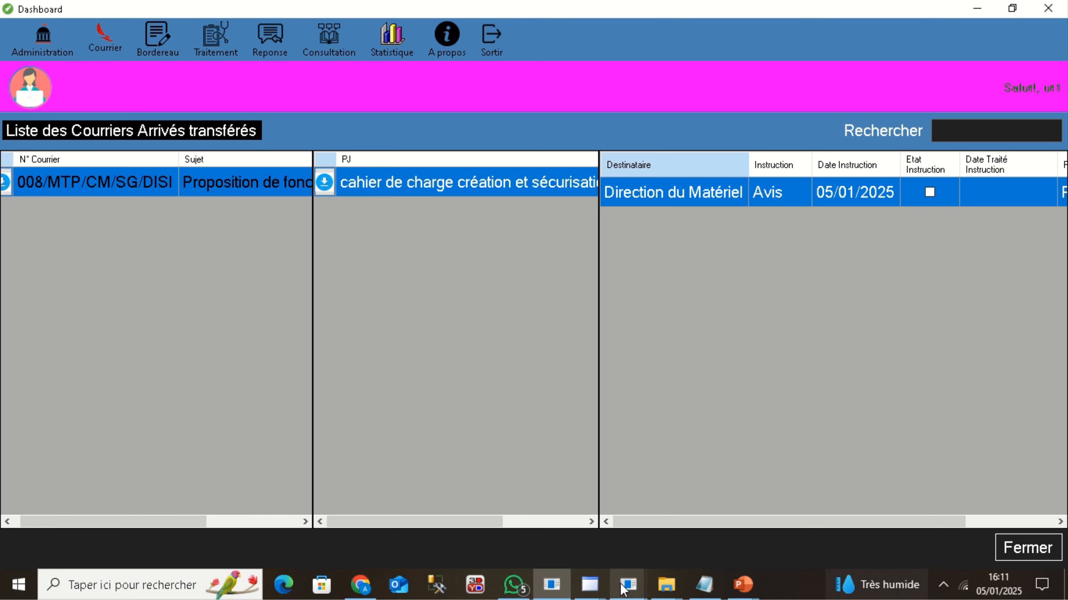
Switch to the us1 user's Dashboard, open Traitement Courrier Transféré and examine the columns of the received transfer.
{"action": "mouse_move", "coordinate": [627, 588]}
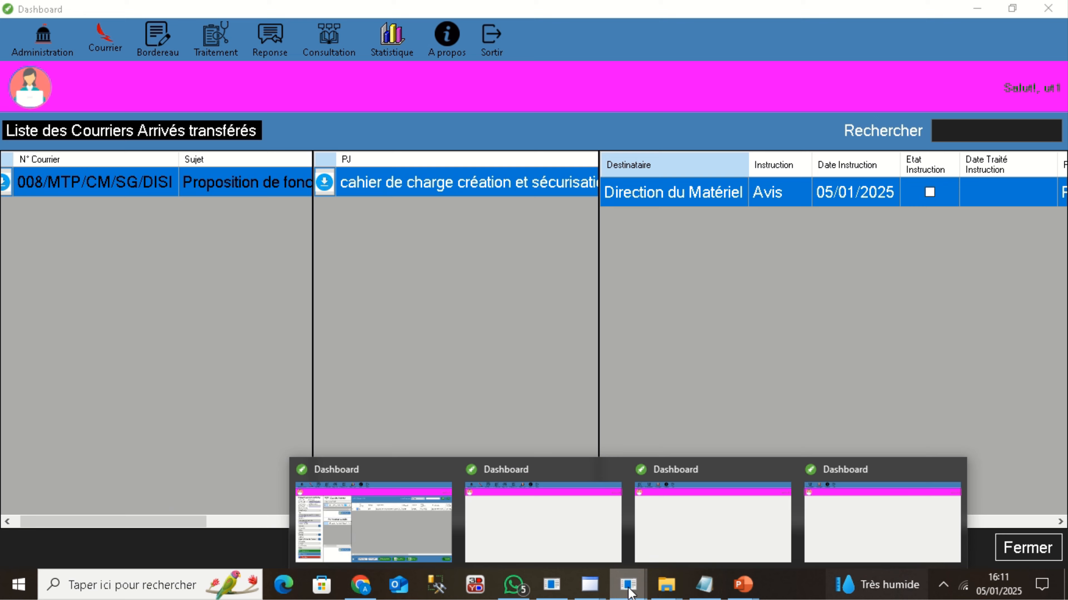
{"action": "left_click", "coordinate": [478, 524]}
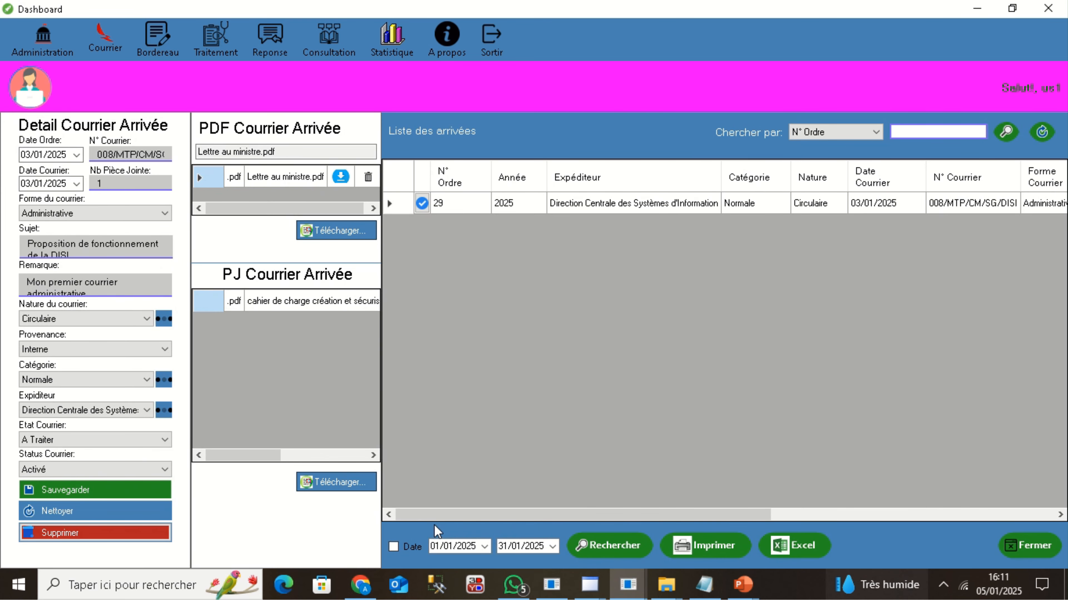
{"action": "left_click", "coordinate": [212, 39]}
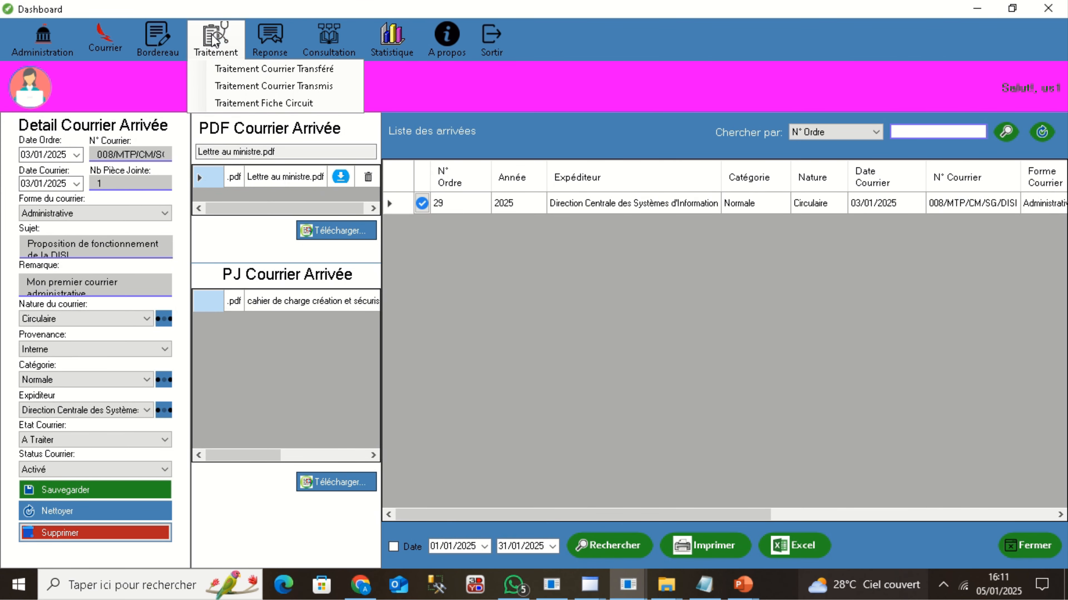
{"action": "left_click", "coordinate": [244, 71]}
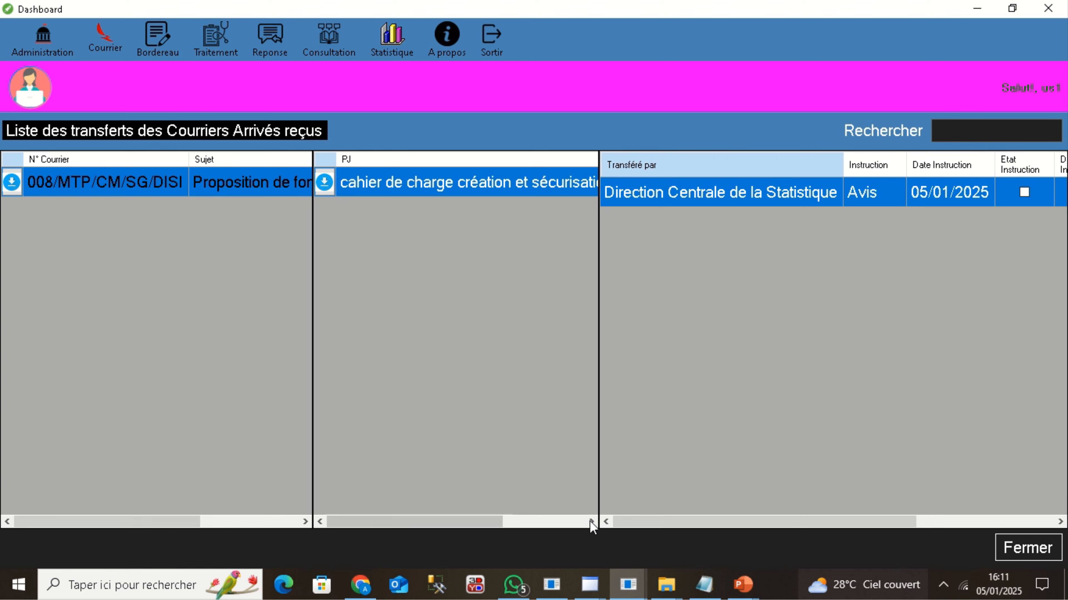
{"action": "left_click_drag", "start_coordinate": [709, 523], "coordinate": [717, 522]}
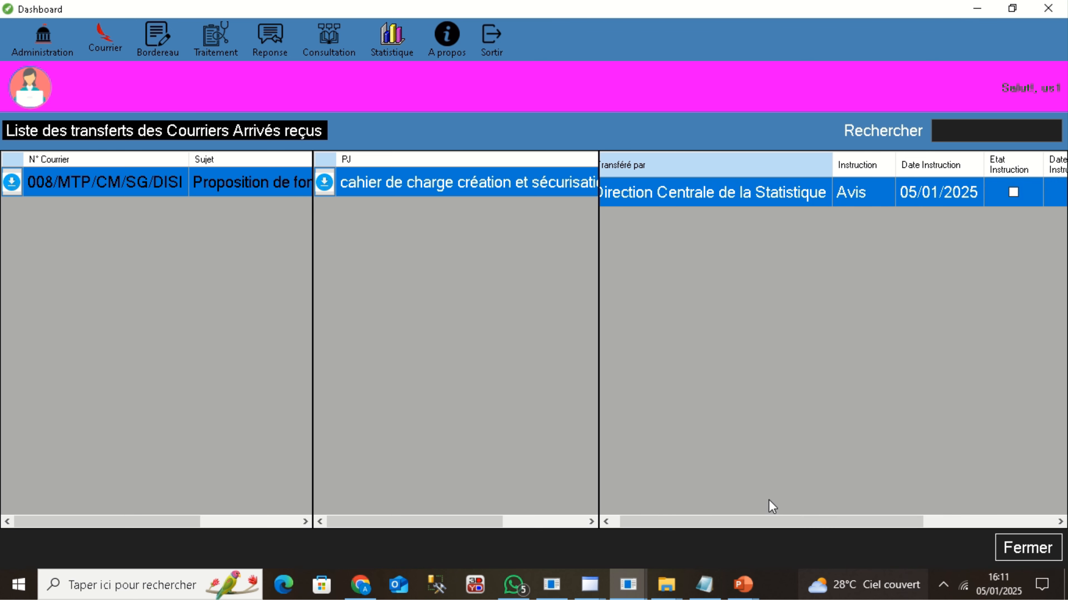
{"action": "left_click_drag", "start_coordinate": [840, 524], "coordinate": [975, 532]}
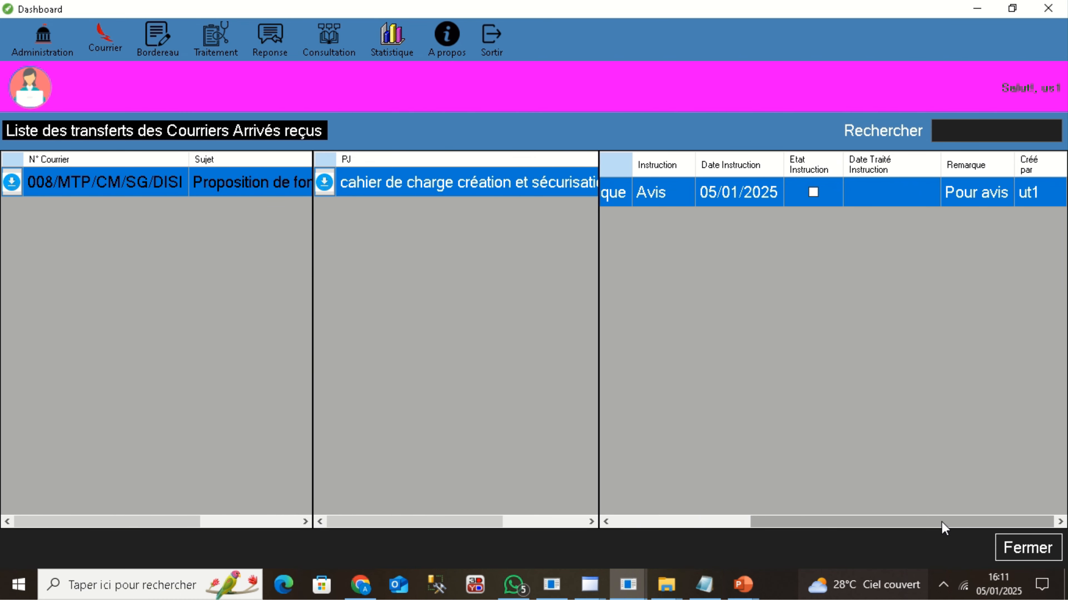
{"action": "left_click_drag", "start_coordinate": [940, 522], "coordinate": [736, 541]}
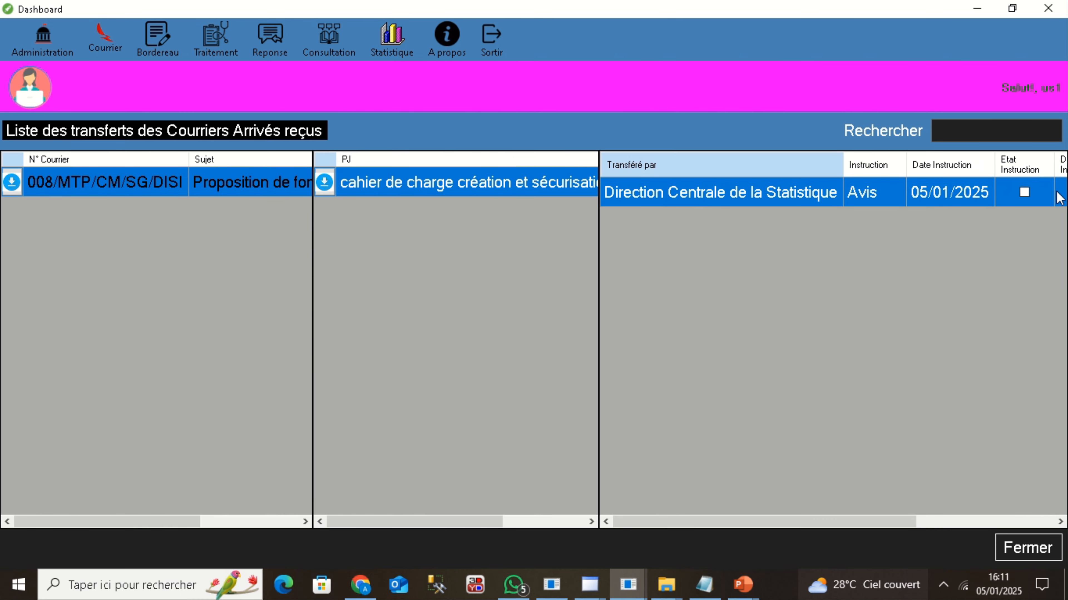
Mark the received transfer's Avis instruction as treated, confirm the modification and check its treatment date.
{"action": "left_click", "coordinate": [1026, 193]}
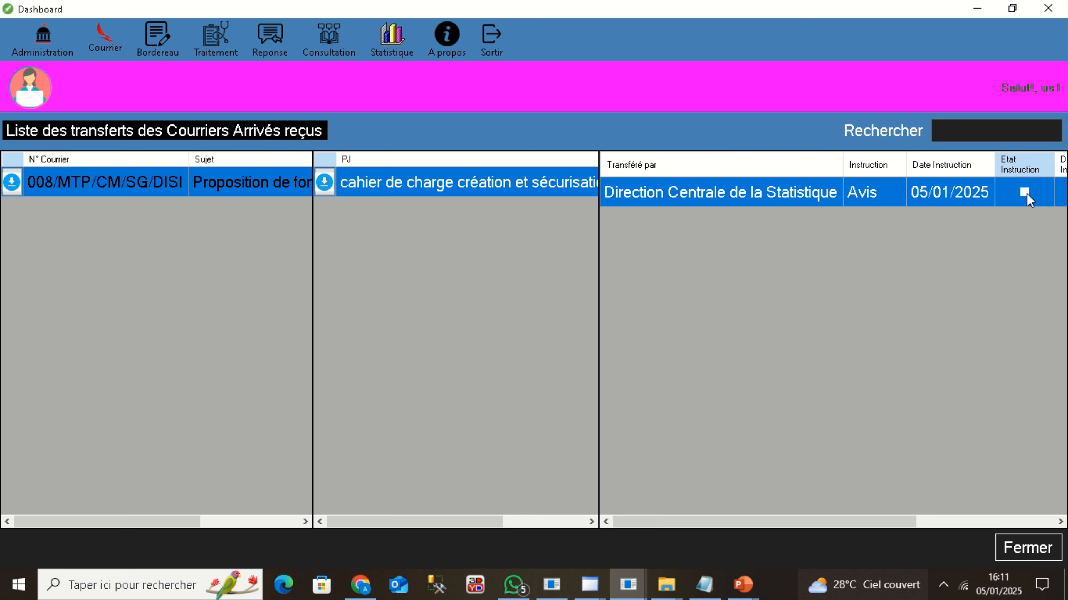
{"action": "left_click", "coordinate": [1026, 193]}
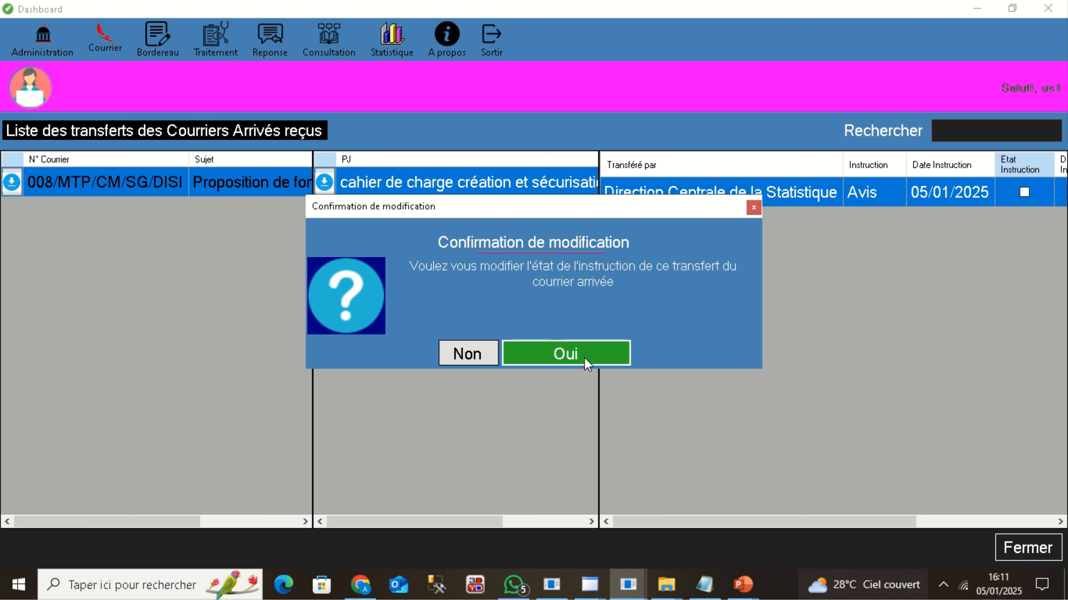
{"action": "left_click", "coordinate": [575, 354]}
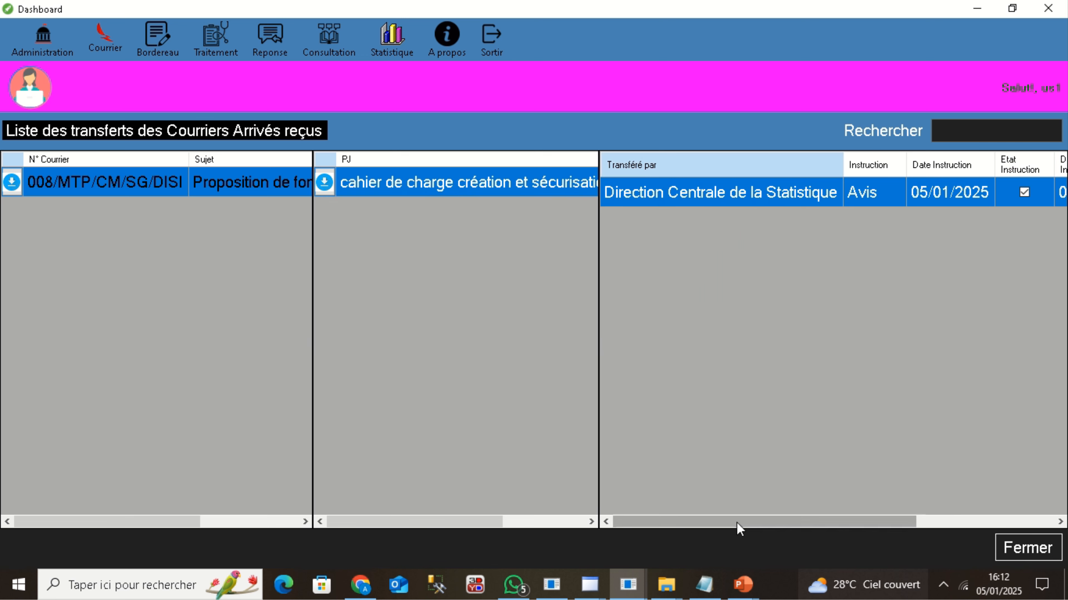
{"action": "left_click_drag", "start_coordinate": [674, 525], "coordinate": [828, 532]}
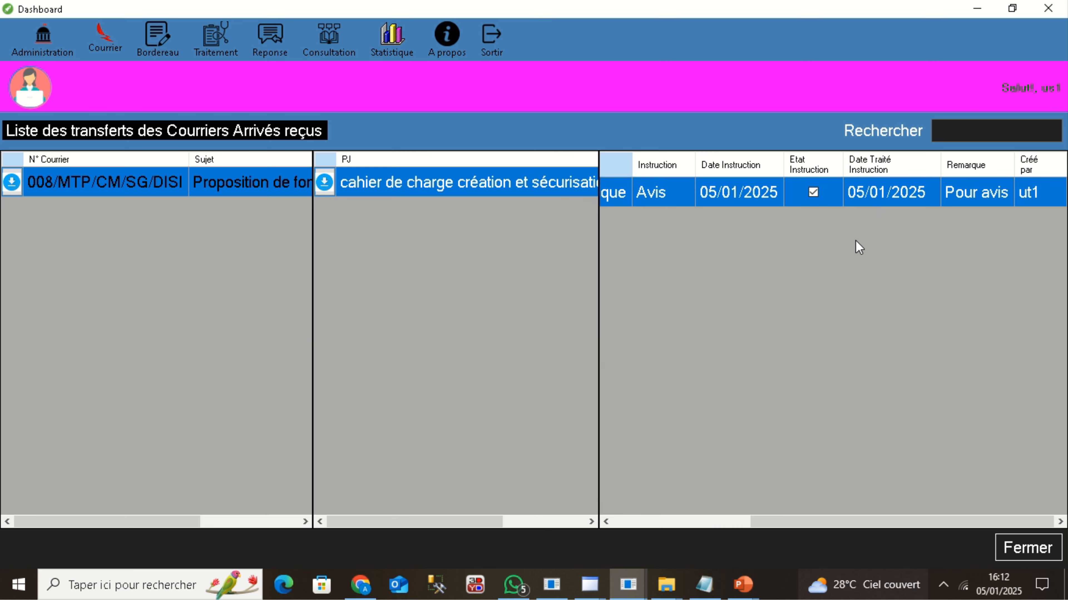
Return to the ut1 user's Dashboard, reload the Bordereau de transfert list and check the instruction's state and treatment date.
{"action": "mouse_move", "coordinate": [637, 572]}
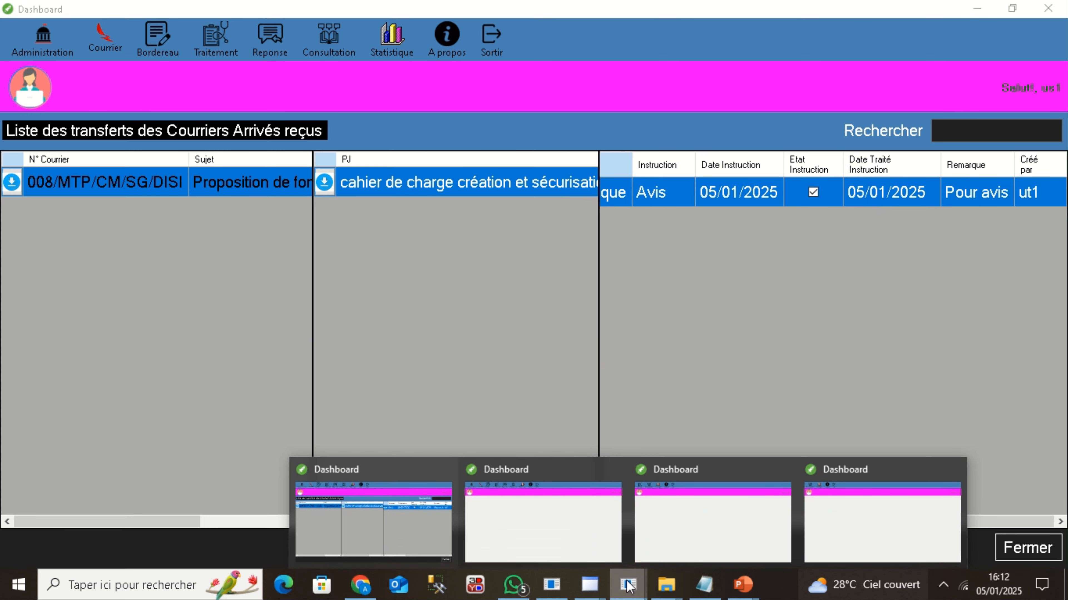
{"action": "left_click", "coordinate": [552, 585]}
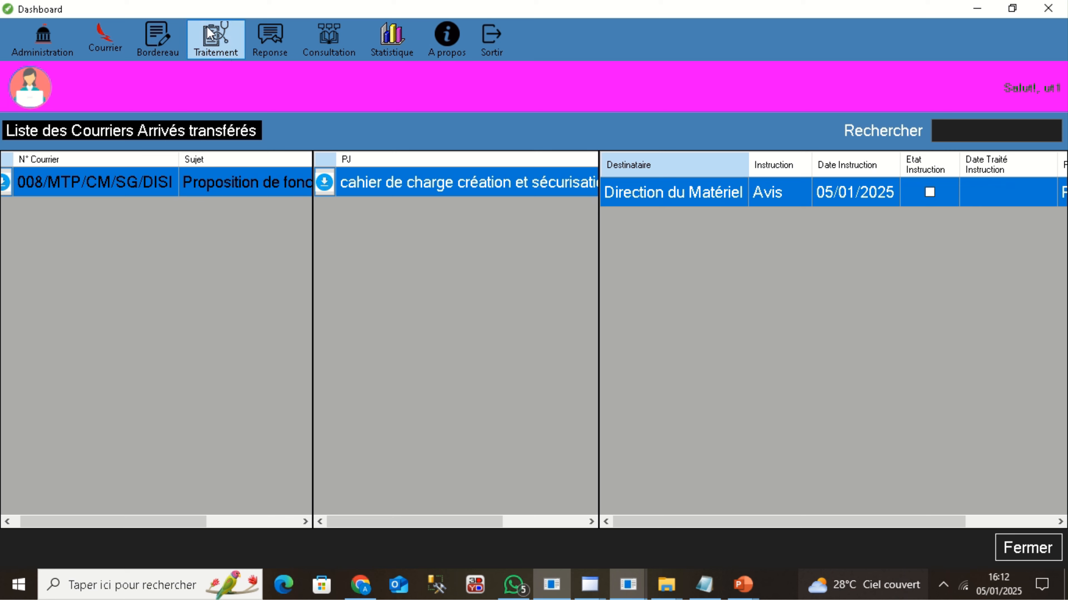
{"action": "left_click", "coordinate": [157, 40]}
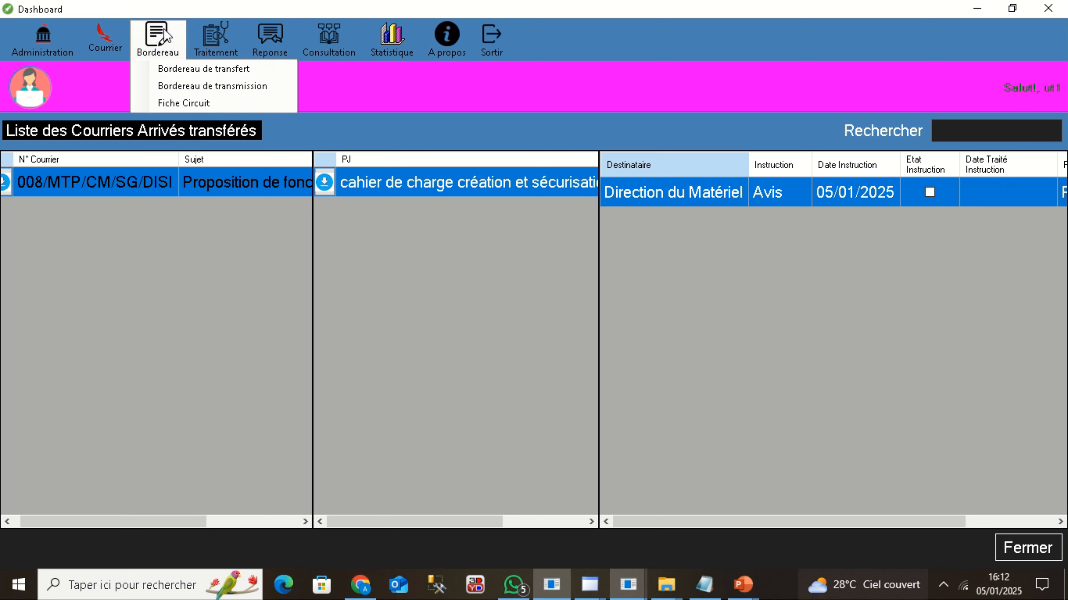
{"action": "left_click", "coordinate": [179, 70]}
{"action": "left_click_drag", "start_coordinate": [655, 526], "coordinate": [767, 532]}
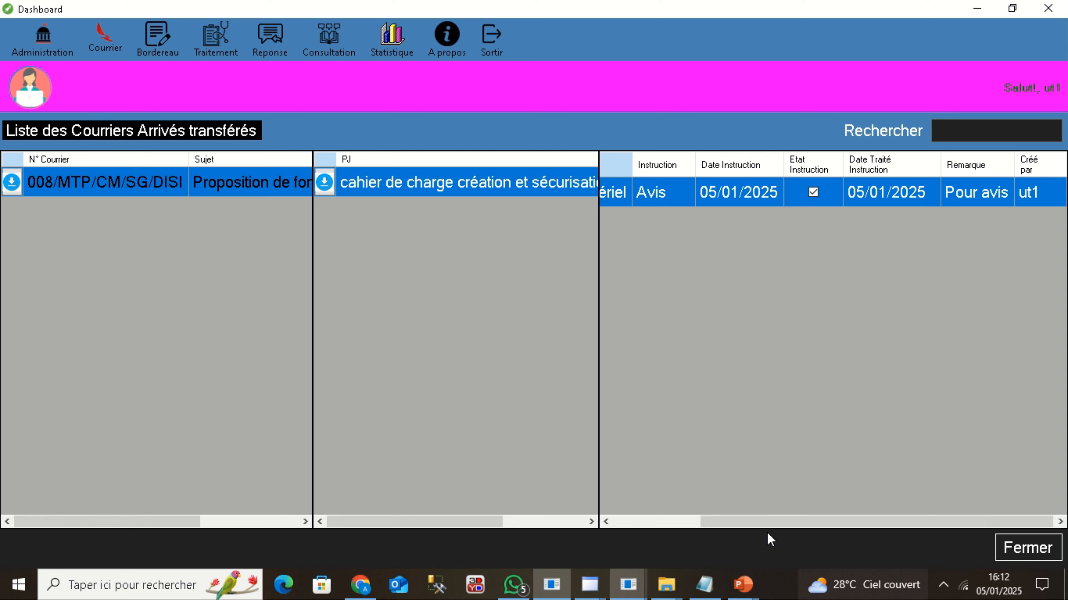
{"action": "left_click", "coordinate": [812, 191]}
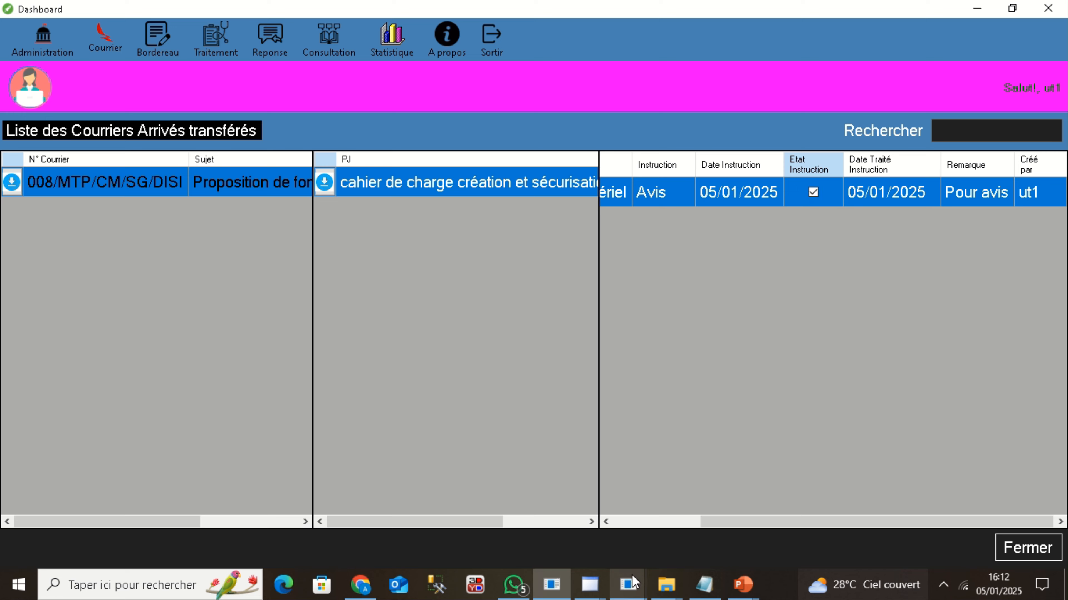
In the us1 user's Dashboard, request another change of the transfer's instruction state and decline the confirmation.
{"action": "left_click", "coordinate": [629, 586]}
{"action": "left_click", "coordinate": [467, 522]}
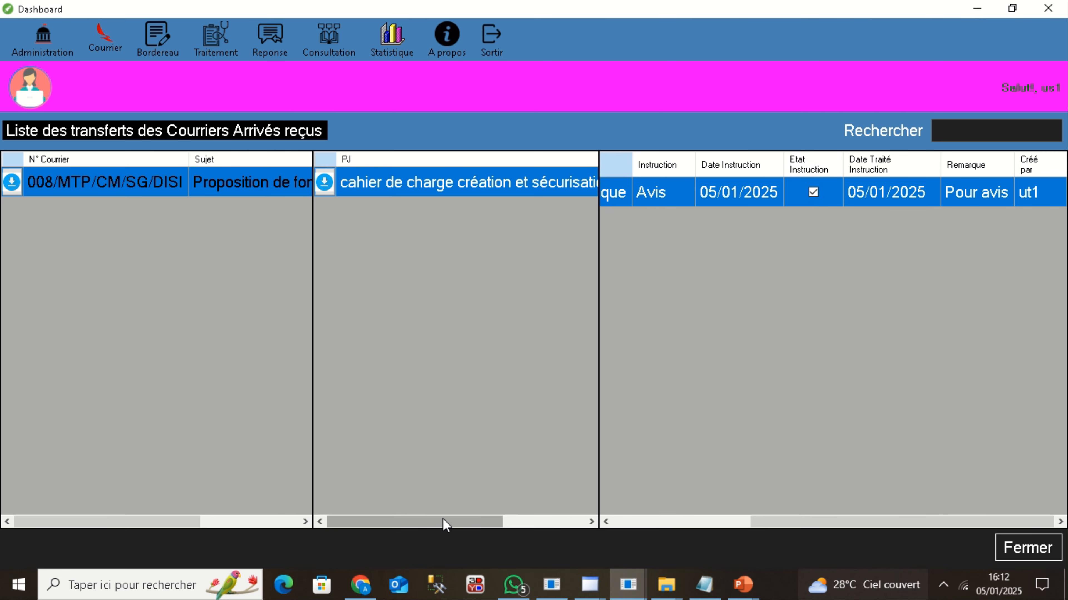
{"action": "left_click", "coordinate": [815, 191]}
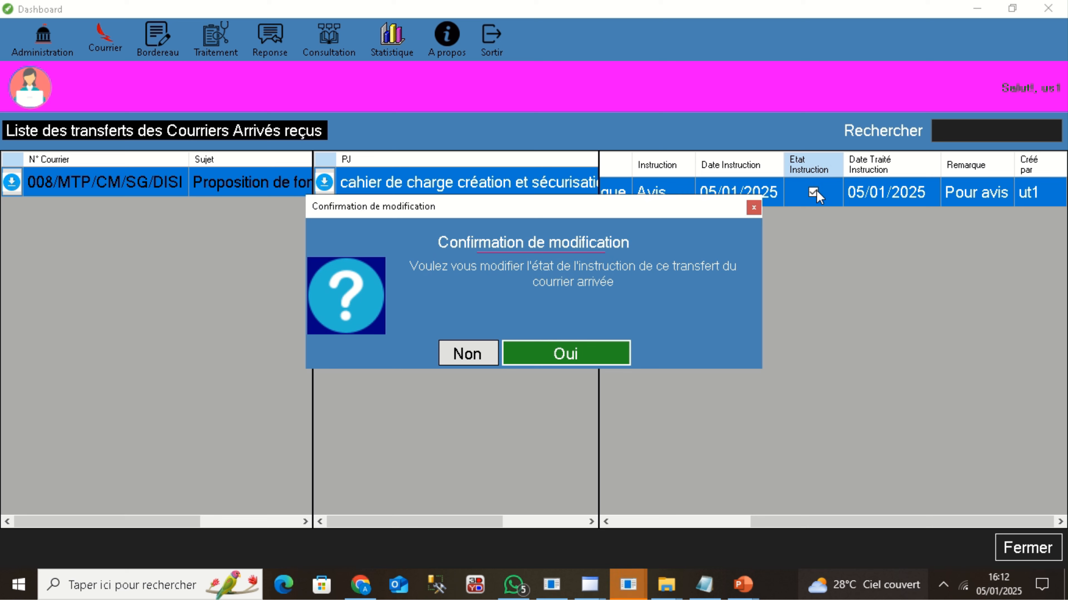
{"action": "left_click", "coordinate": [479, 357]}
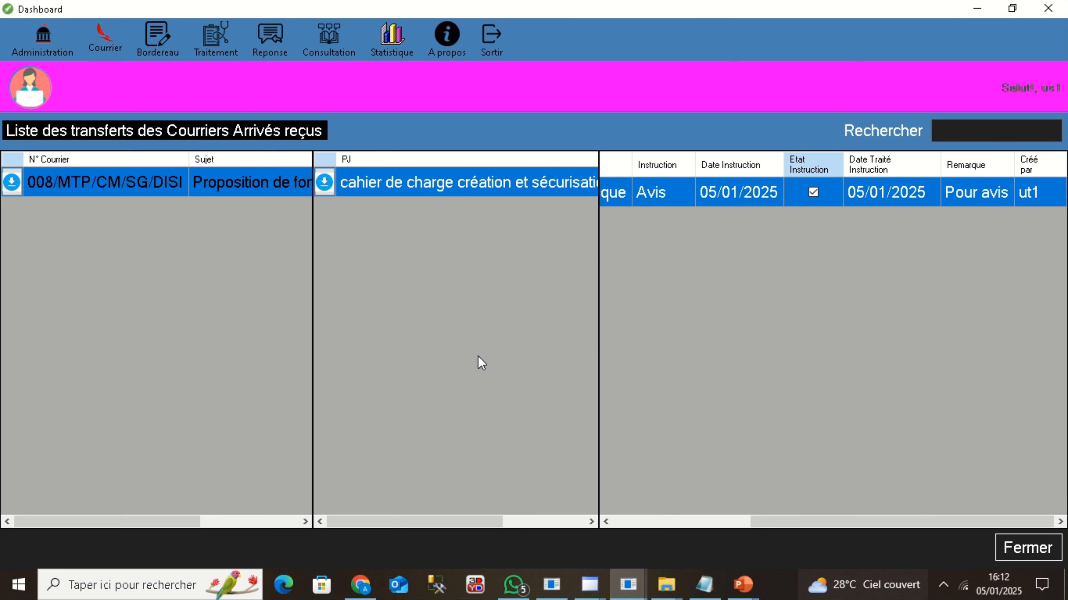
Review the received transfer's sender and attachment name, and close the transfer lists in both the us1 and ut1 Dashboards.
{"action": "left_click_drag", "start_coordinate": [779, 523], "coordinate": [611, 519]}
{"action": "left_click_drag", "start_coordinate": [498, 524], "coordinate": [622, 528]}
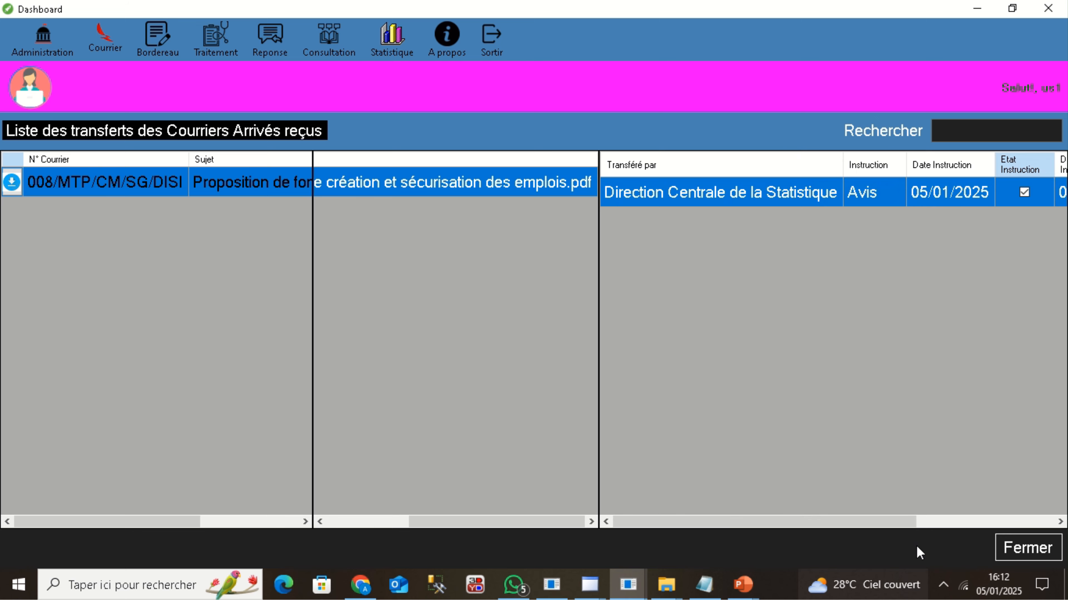
{"action": "left_click", "coordinate": [1026, 545]}
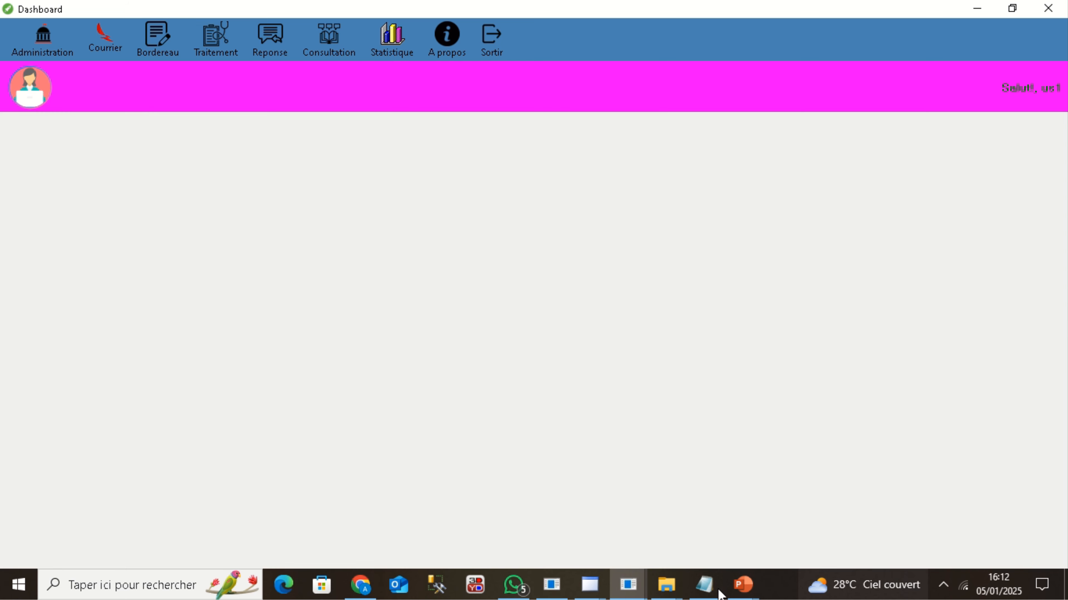
{"action": "left_click", "coordinate": [553, 587]}
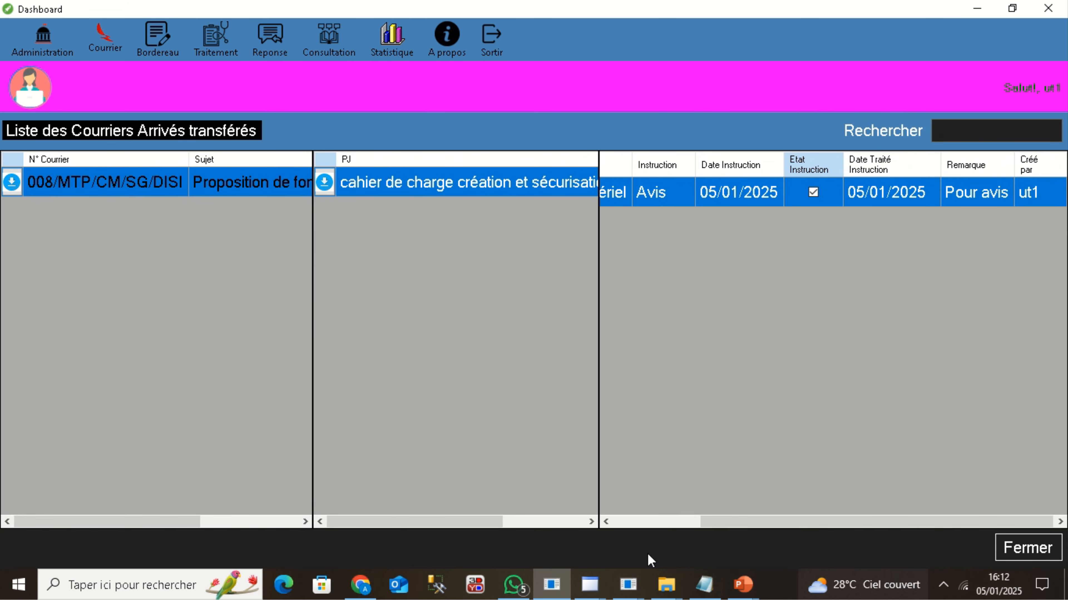
{"action": "left_click", "coordinate": [1030, 547]}
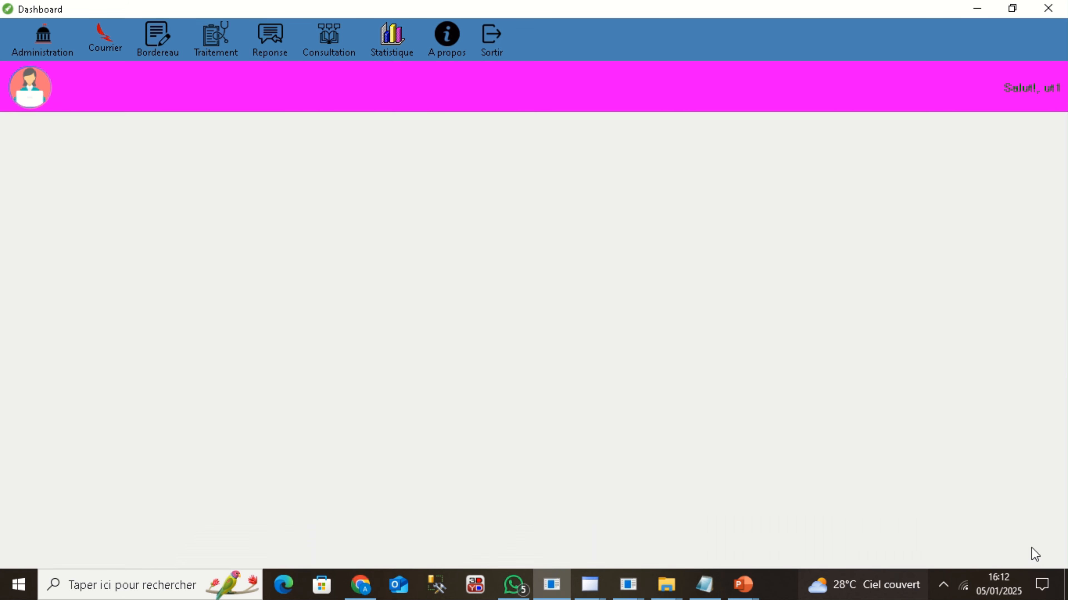
Open ut1's Courrier Arrivée form, load mail 29, examine its attachment's download and delete options, and close the form.
{"action": "left_click", "coordinate": [100, 37]}
{"action": "left_click", "coordinate": [134, 71]}
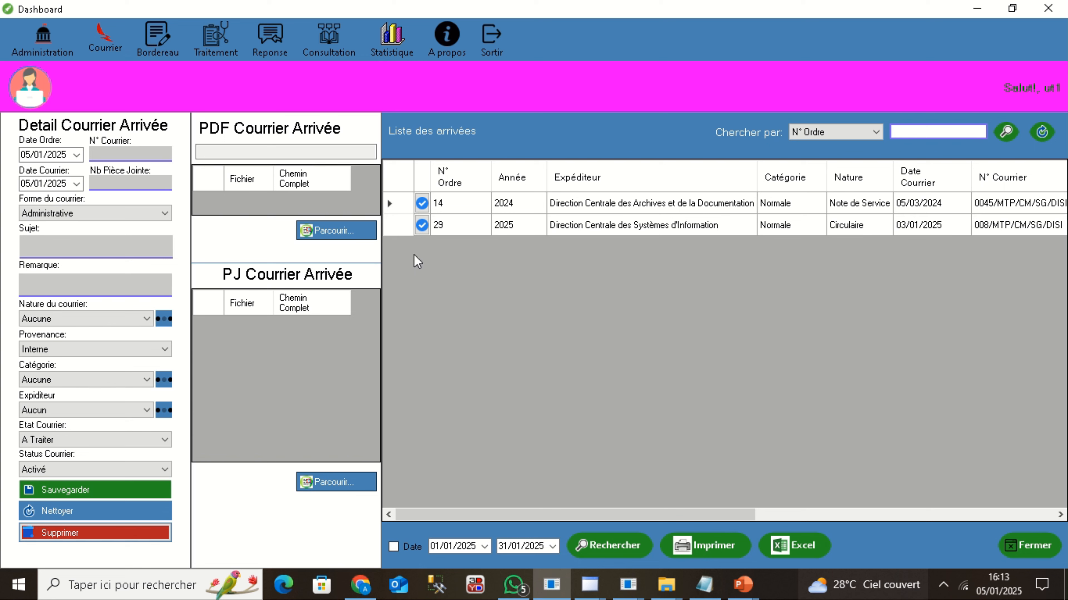
{"action": "left_click", "coordinate": [421, 225]}
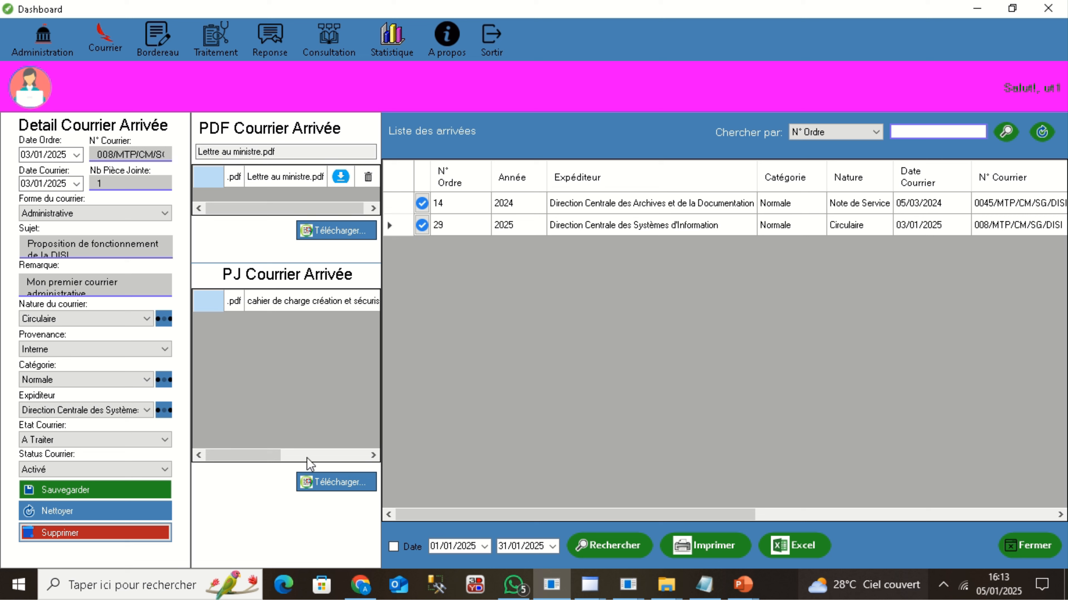
{"action": "left_click_drag", "start_coordinate": [262, 456], "coordinate": [374, 475]}
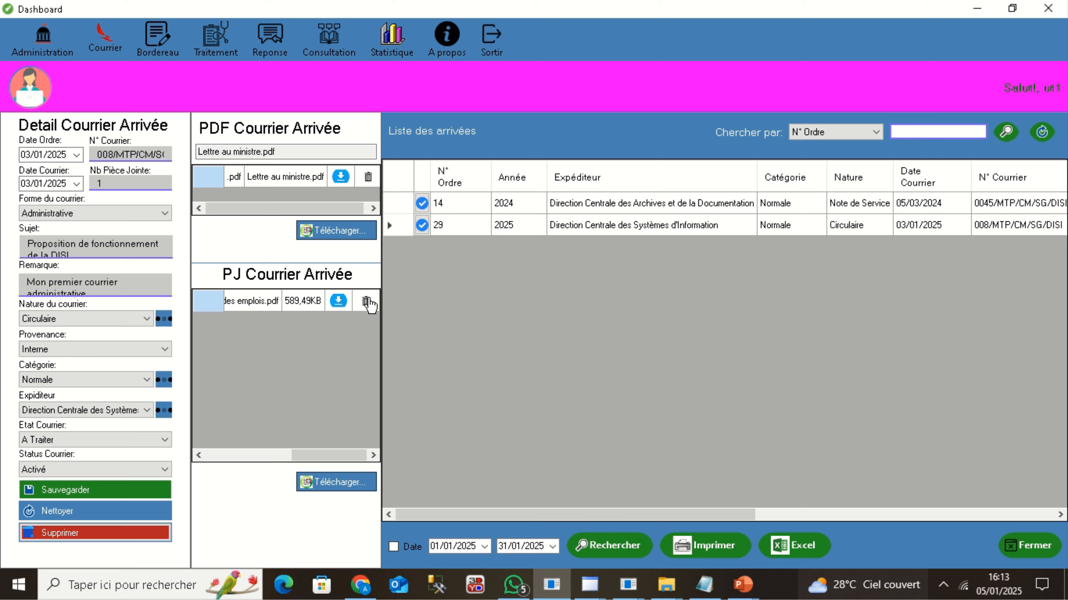
{"action": "left_click_drag", "start_coordinate": [328, 455], "coordinate": [144, 449]}
{"action": "left_click_drag", "start_coordinate": [294, 466], "coordinate": [203, 458]}
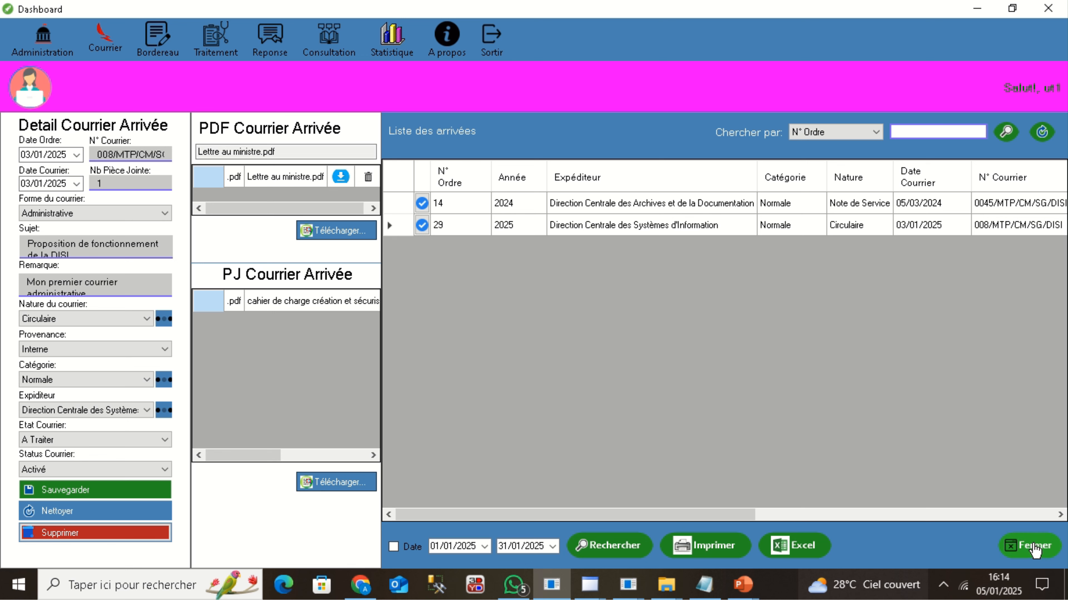
{"action": "left_click", "coordinate": [1035, 549]}
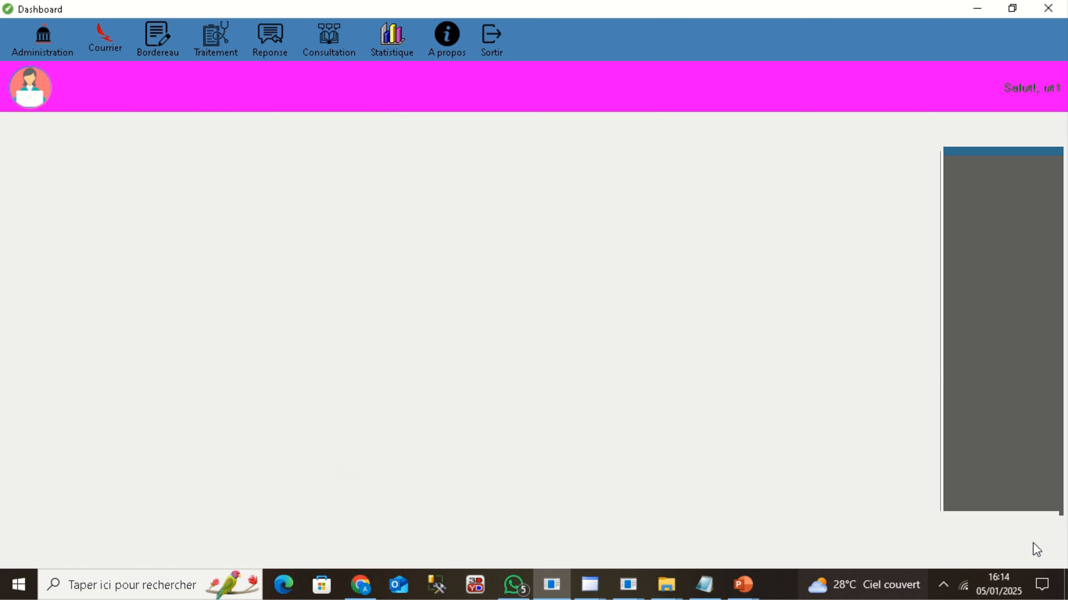